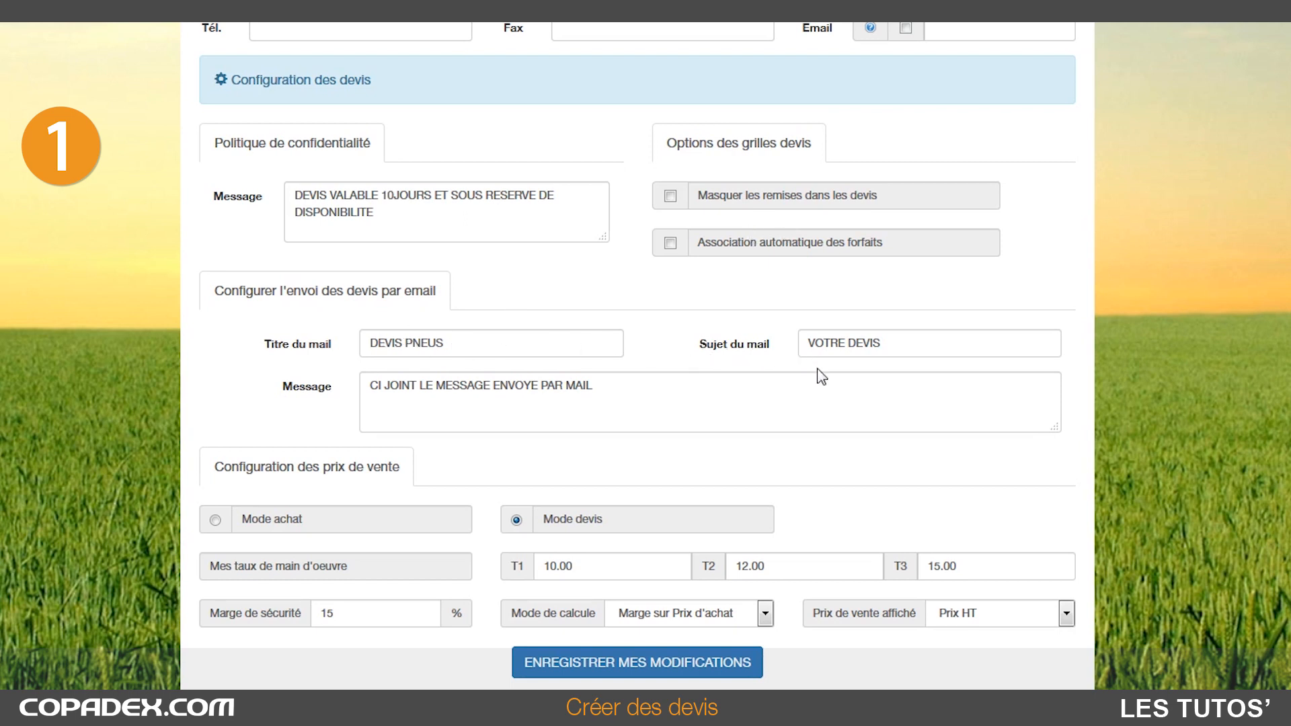
Review the quote e-mail message and the safety margin in the quote configuration, and save the settings
left_click(645, 389)
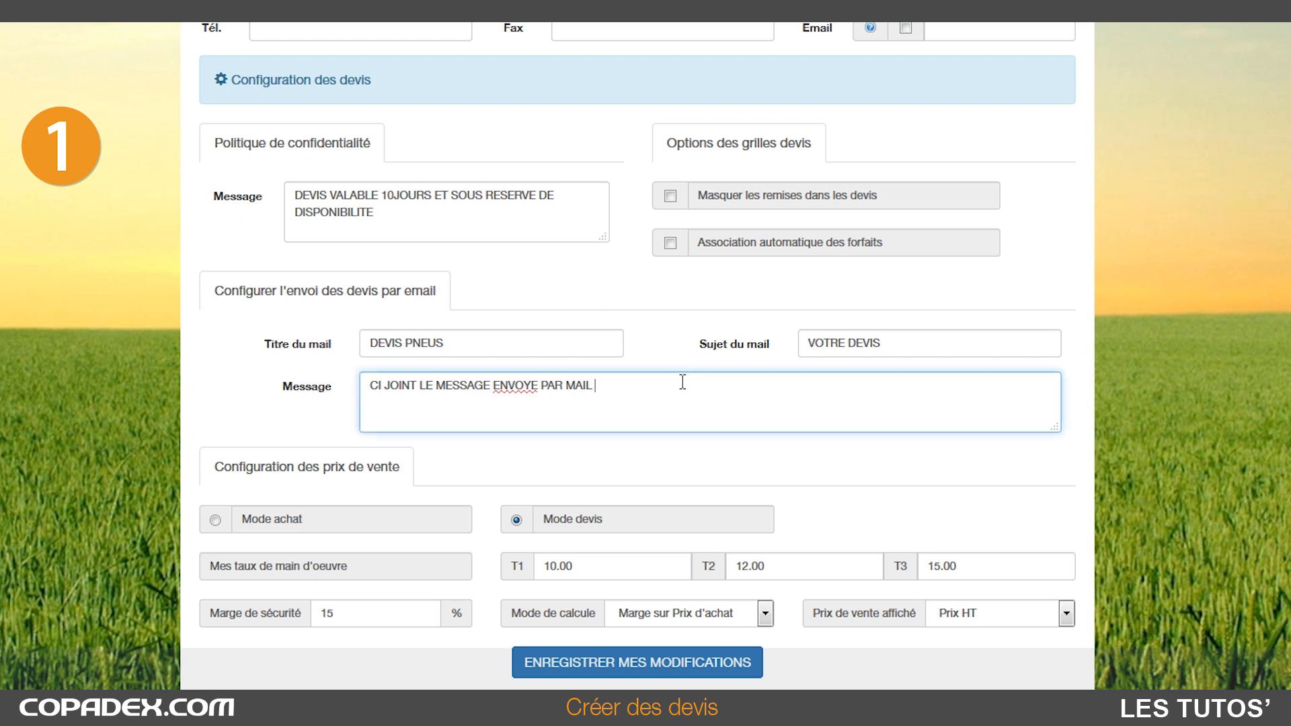
scroll(1065, 371, "down", 1)
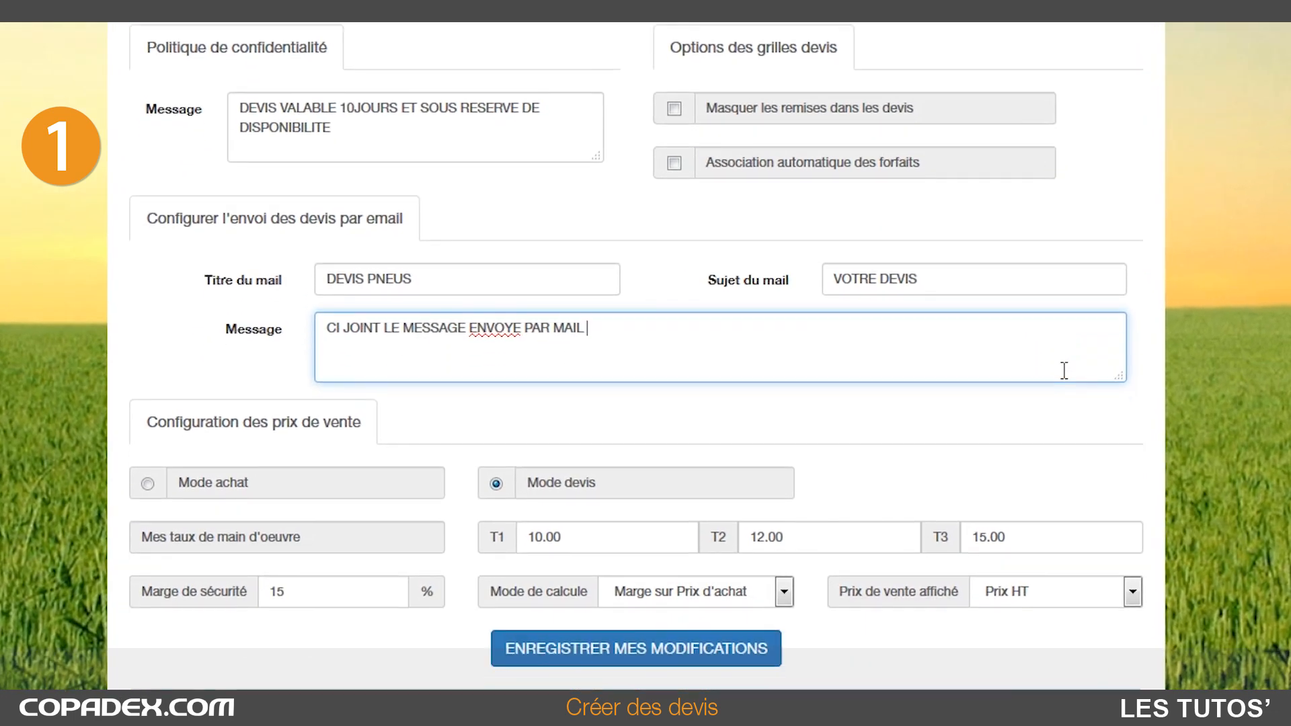
left_click(371, 604)
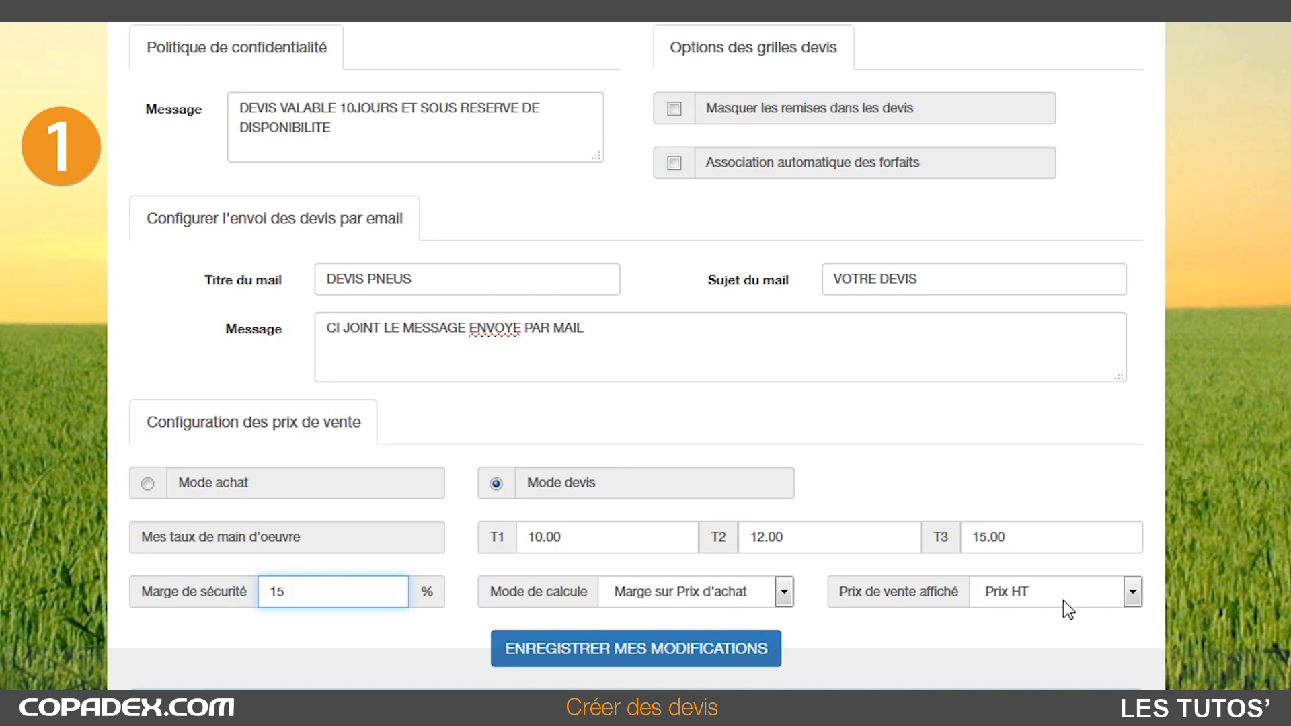
scroll(202, 618, "down", 3)
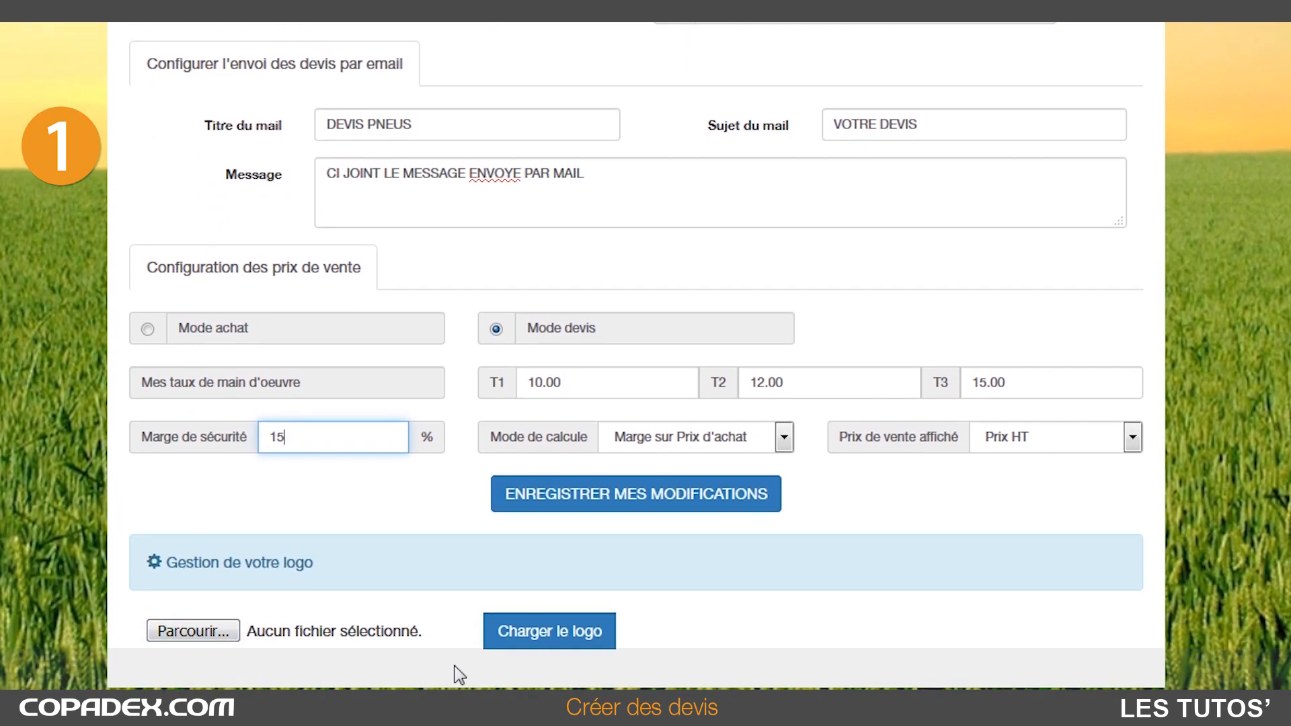
scroll(592, 666, "up", 1)
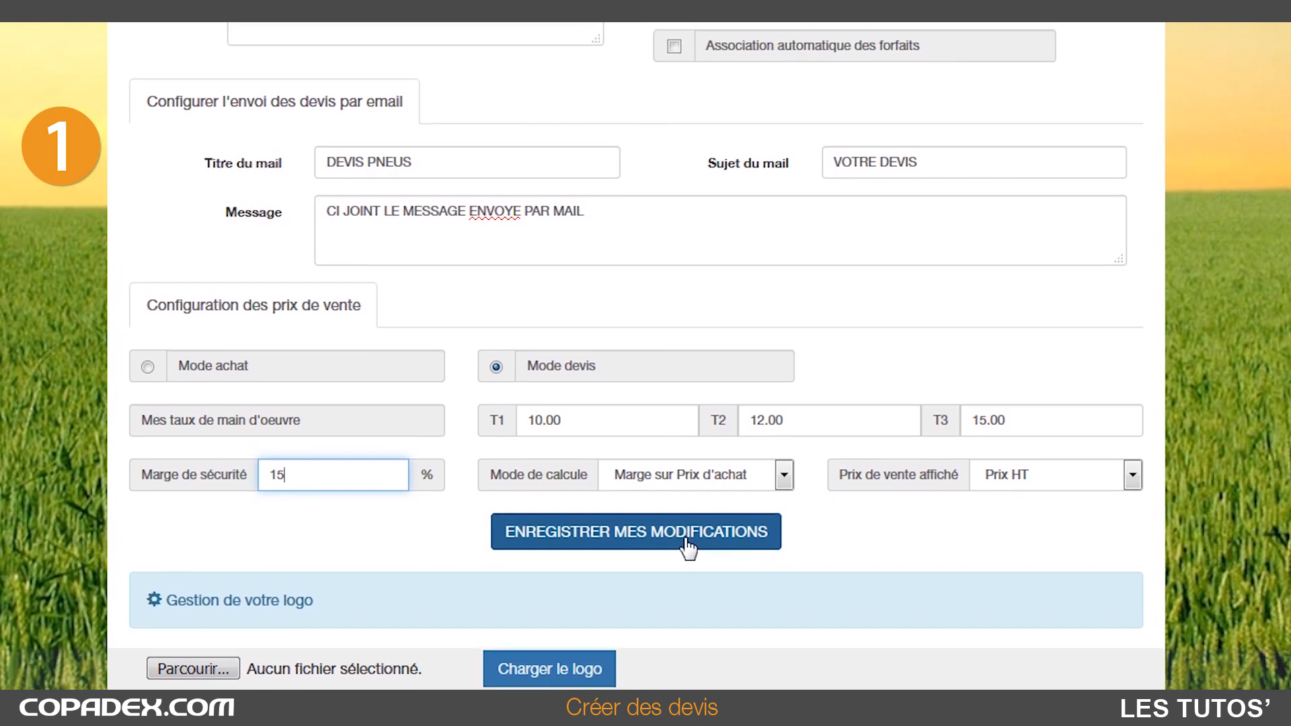
left_click(690, 538)
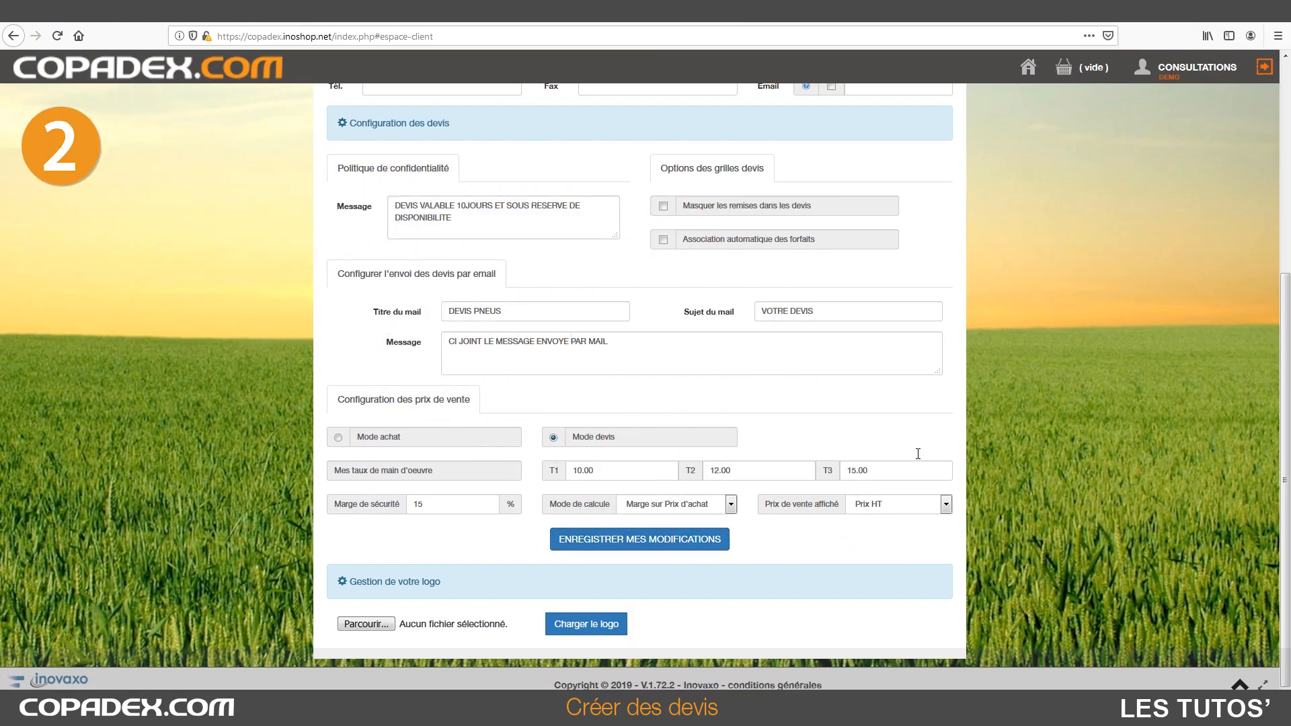
Add a sales condition under Mes conditions de vente for the PNEUS NEUFS family with a 15 % margin
left_click(1198, 67)
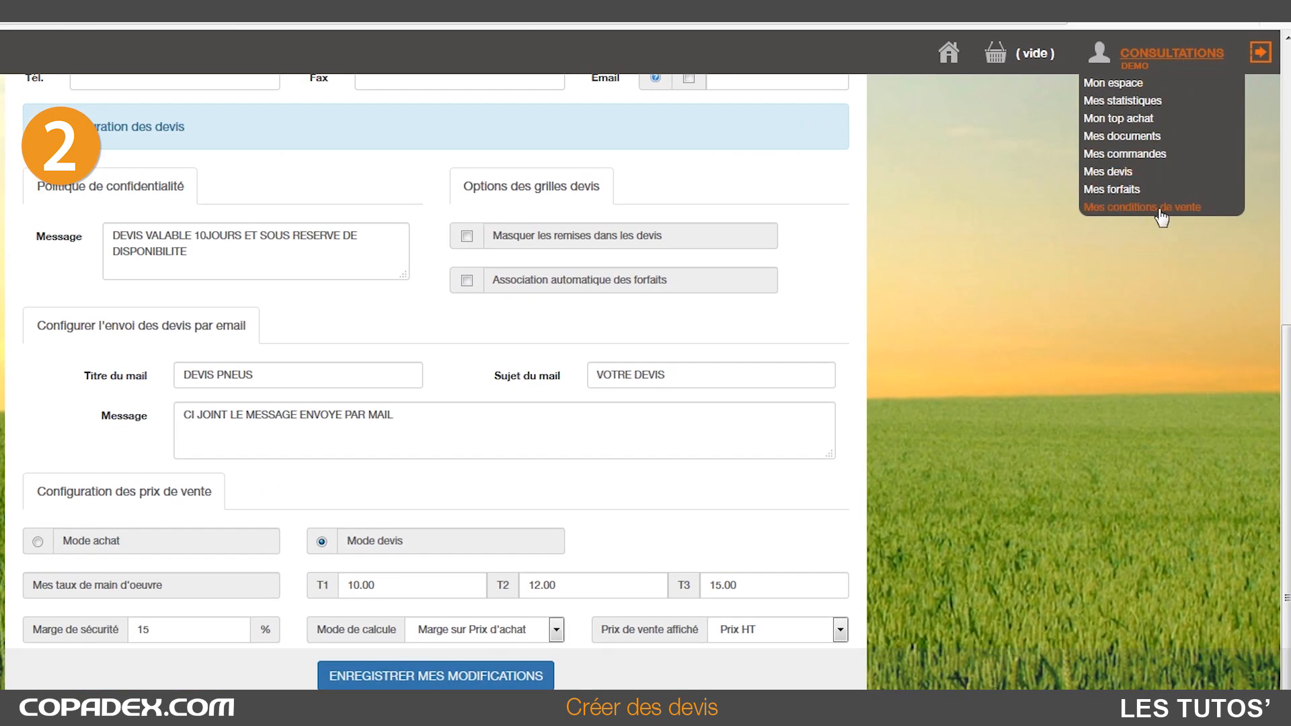
left_click(1167, 209)
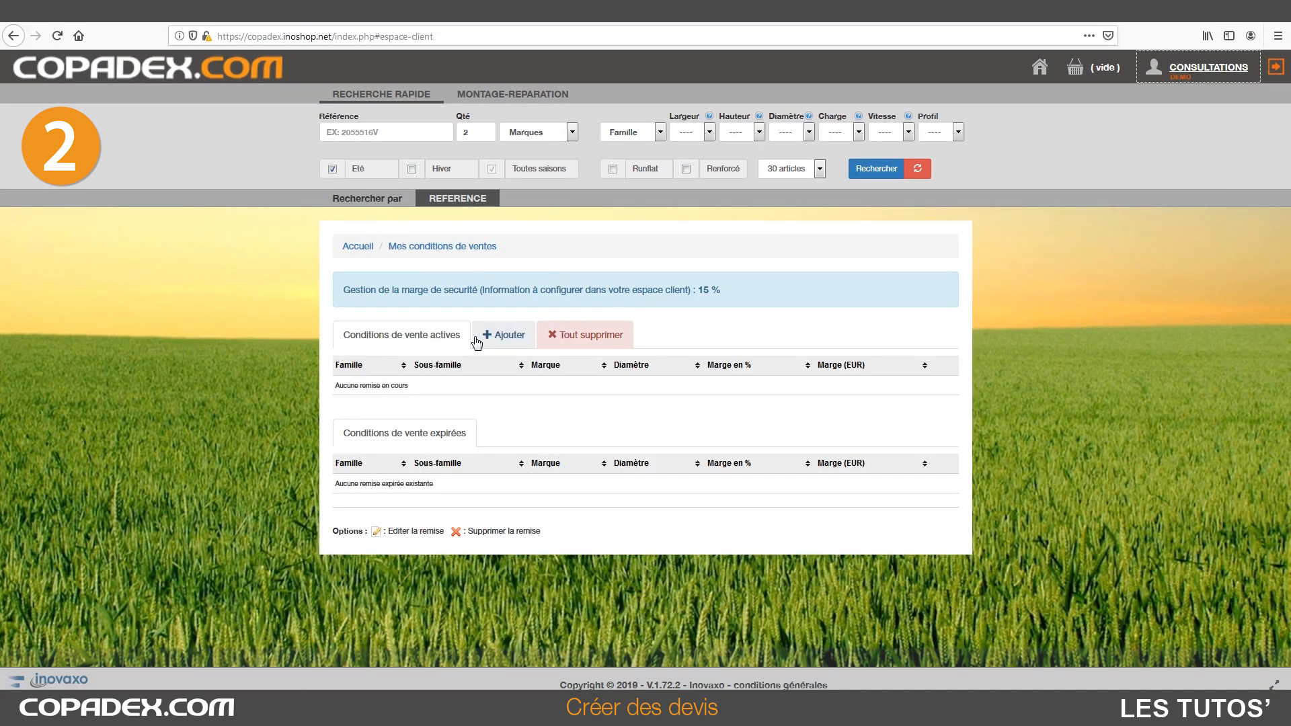
left_click(515, 336)
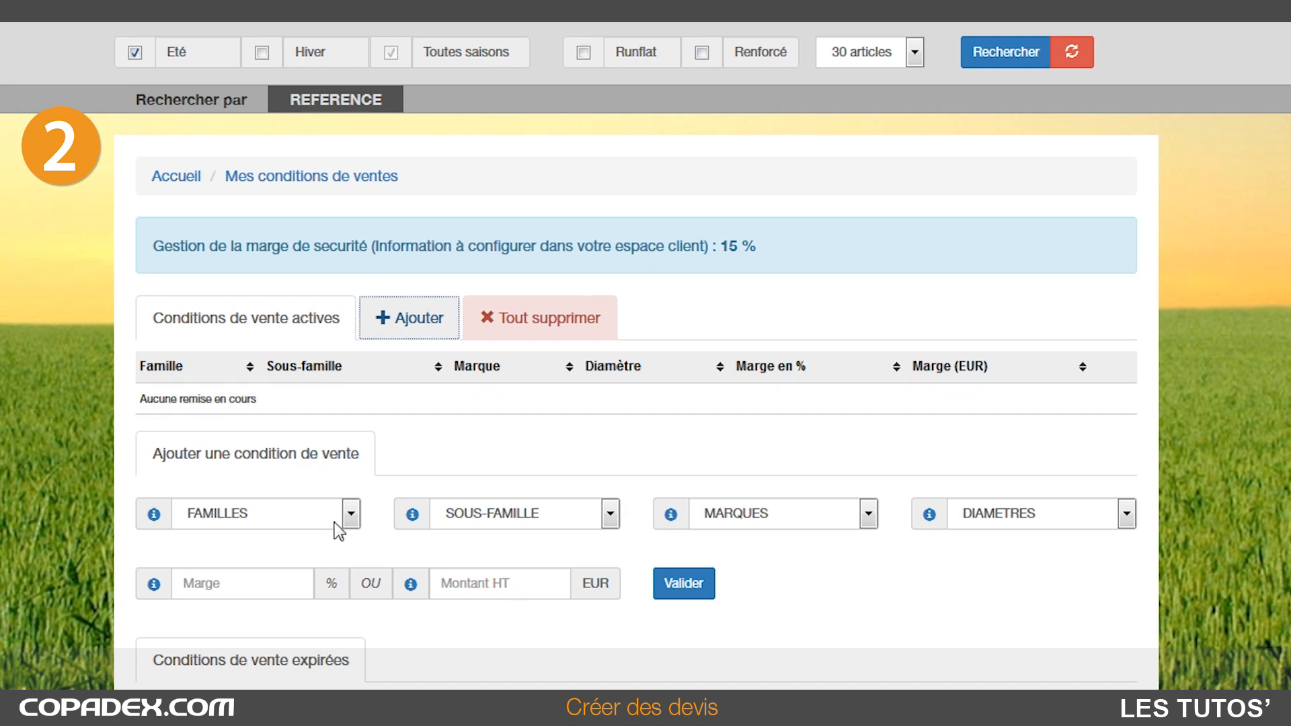
left_click(352, 518)
left_click(256, 612)
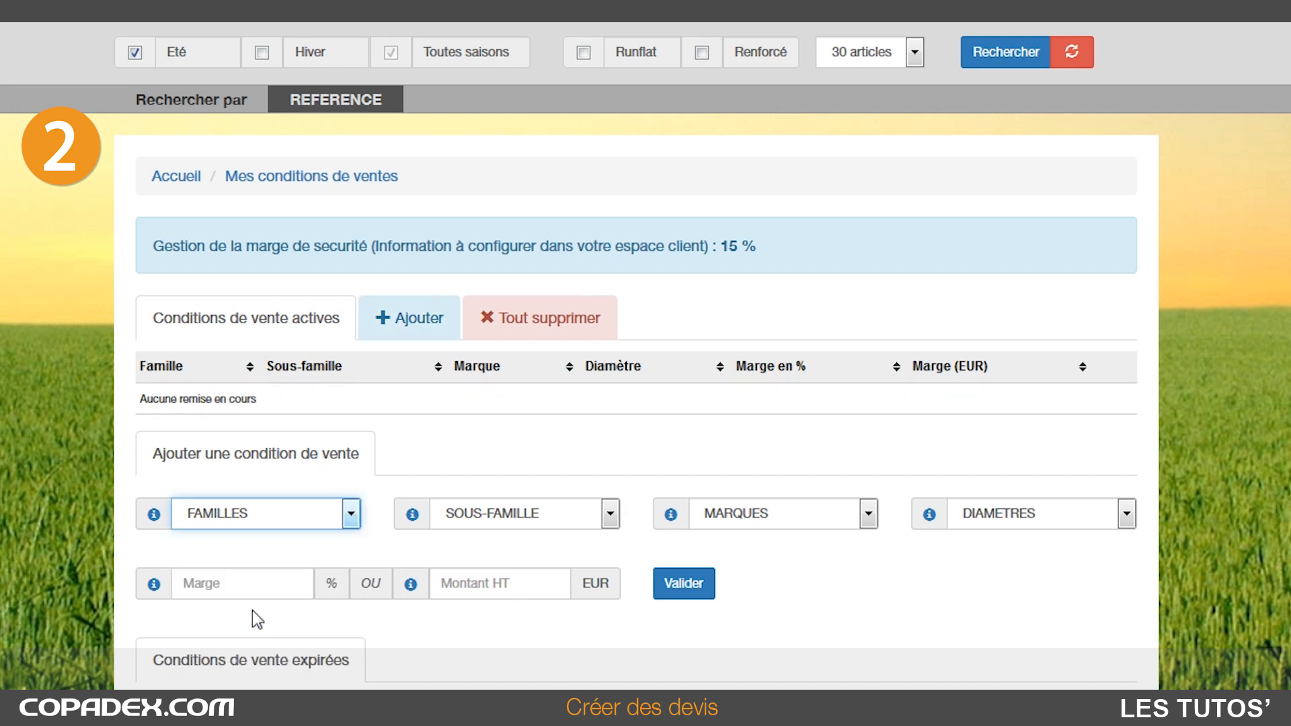
left_click(253, 587)
type("15")
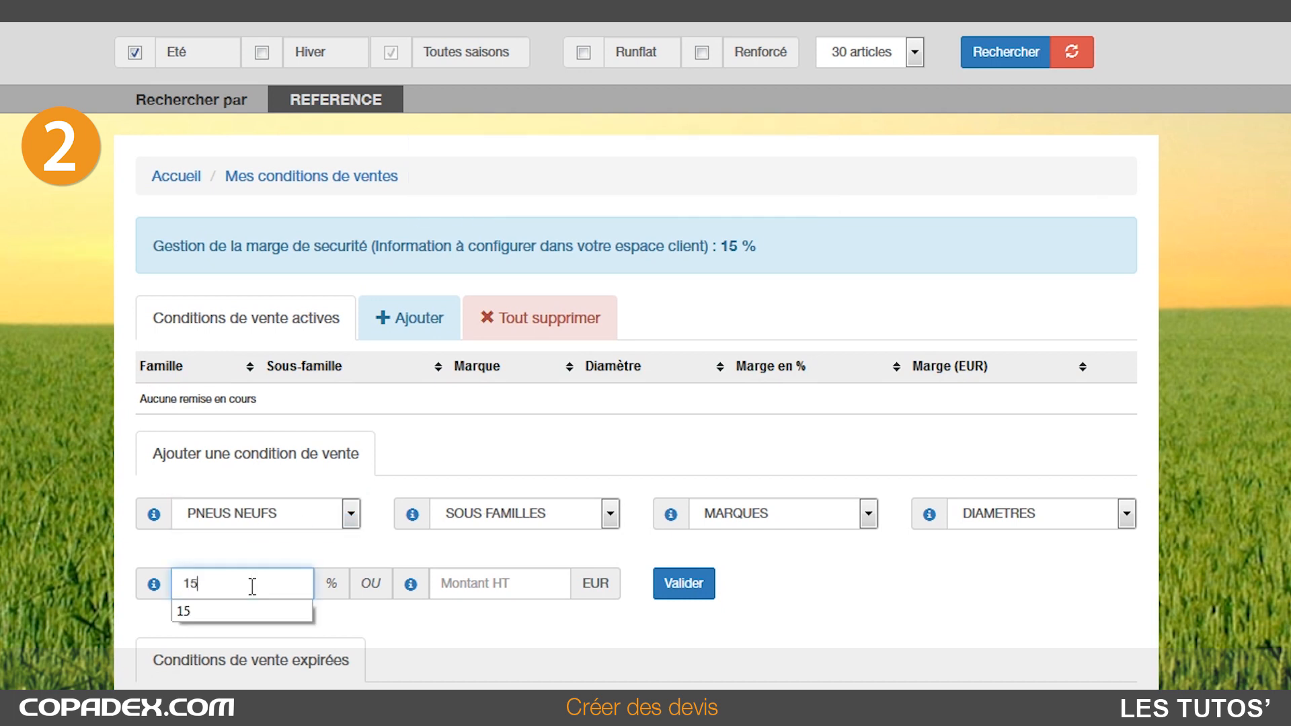
scroll(253, 587, "down", 1)
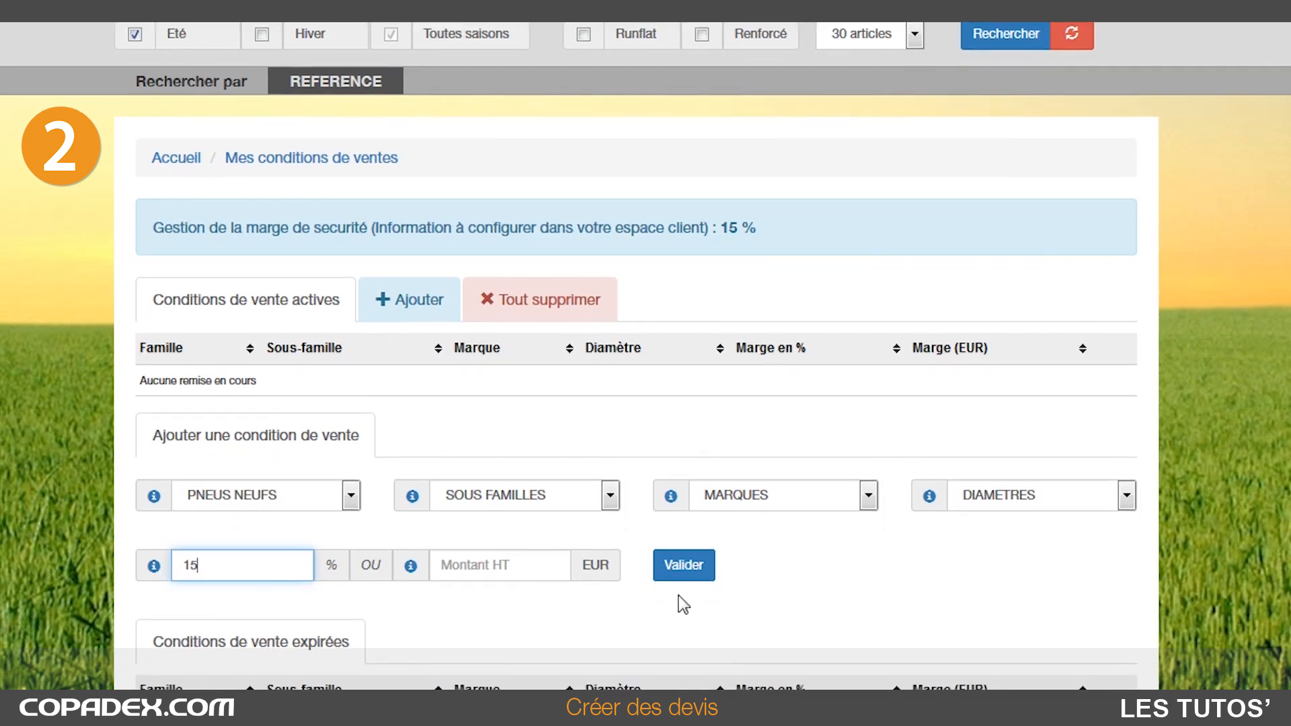
left_click(683, 568)
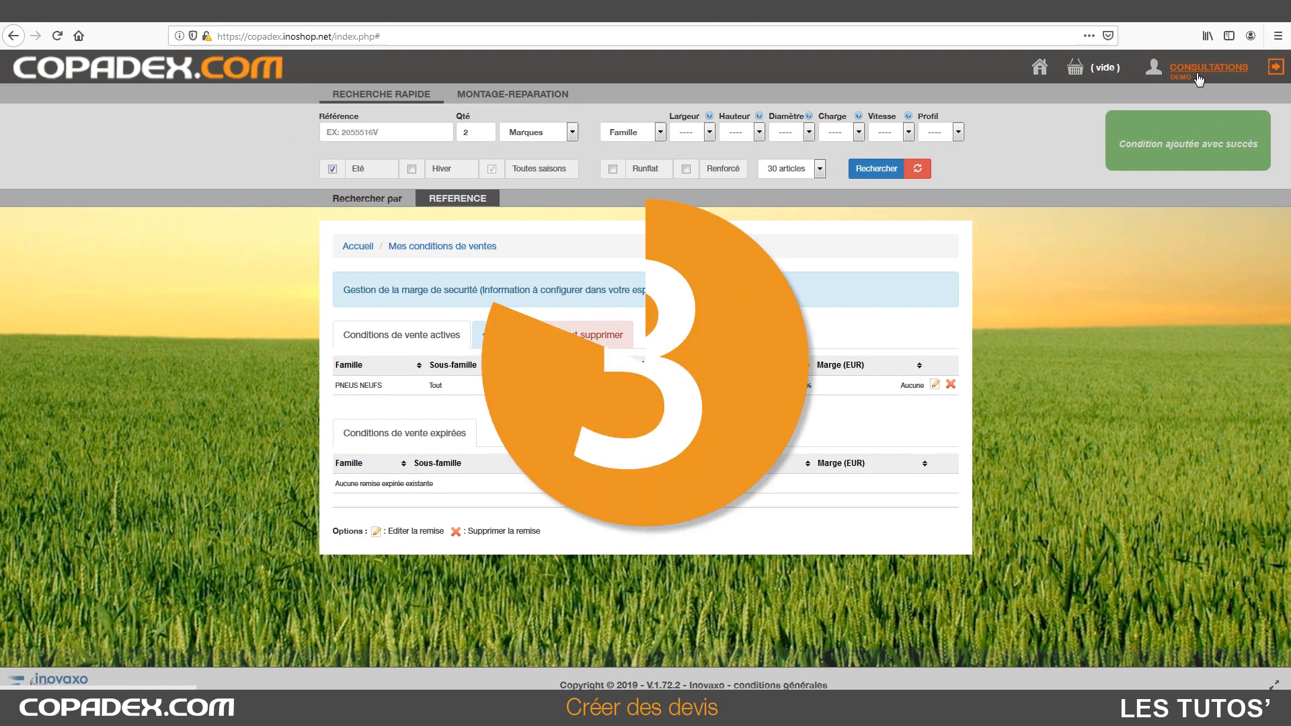
Create a package under Mes forfaits named "forfait montage" for the PNEUS NEUFS family, priced at 45 € excluding tax
left_click(1198, 74)
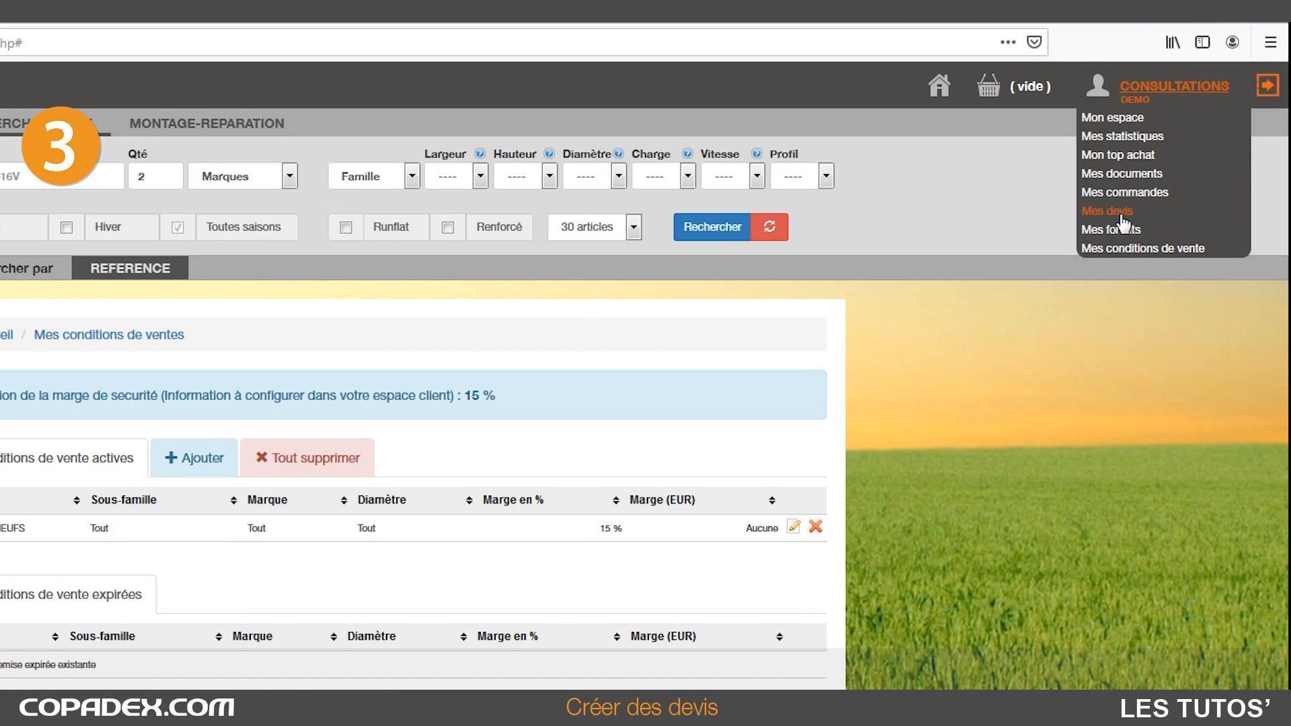
left_click(1122, 229)
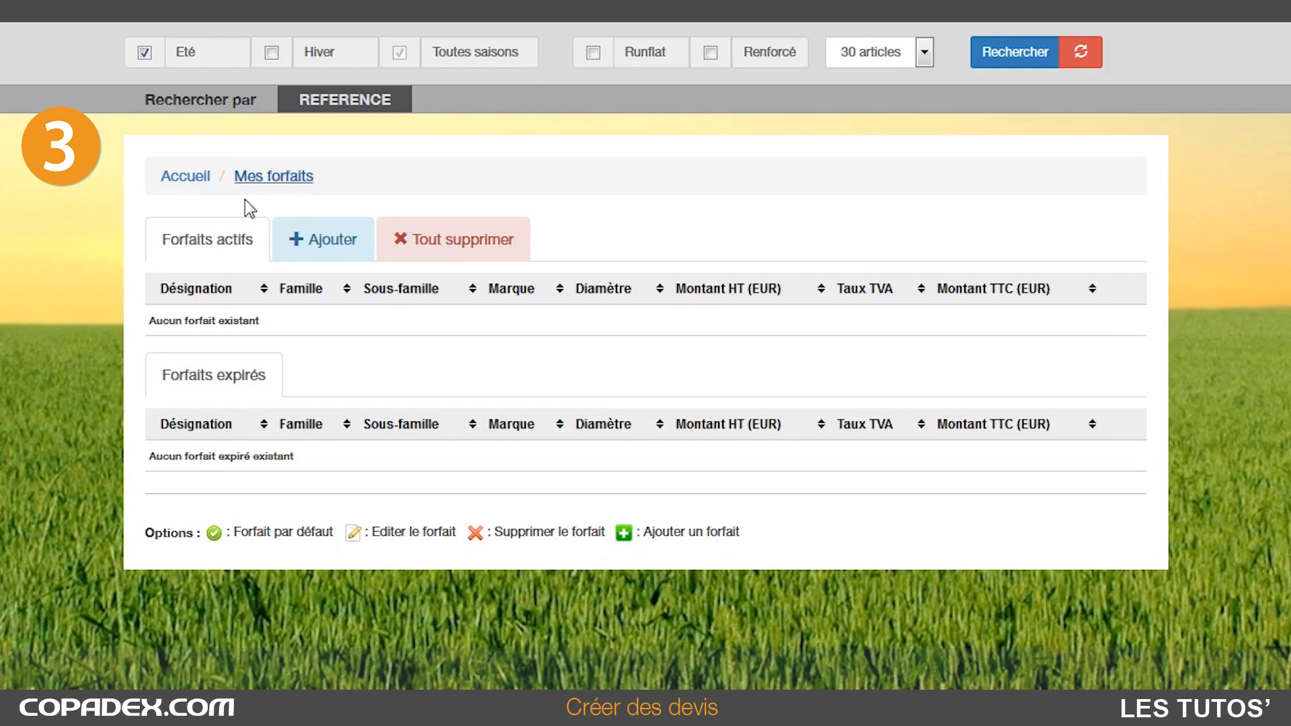
left_click(322, 244)
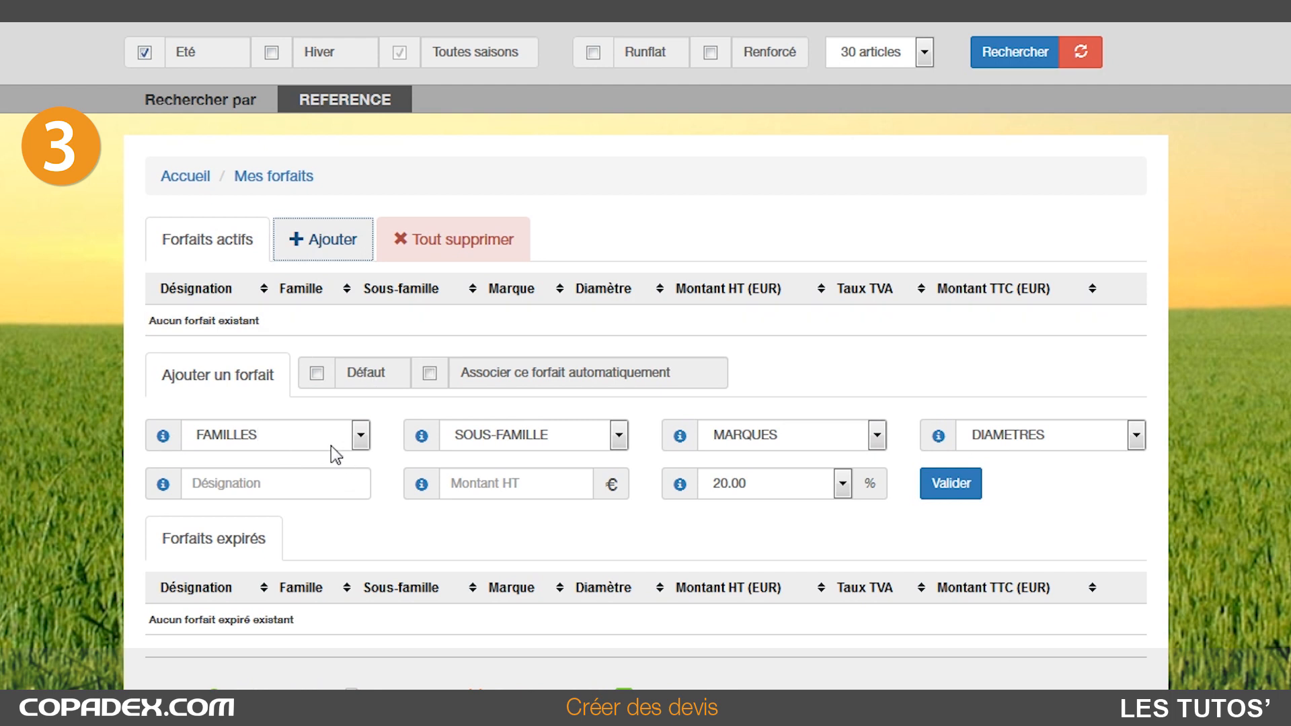
left_click(367, 435)
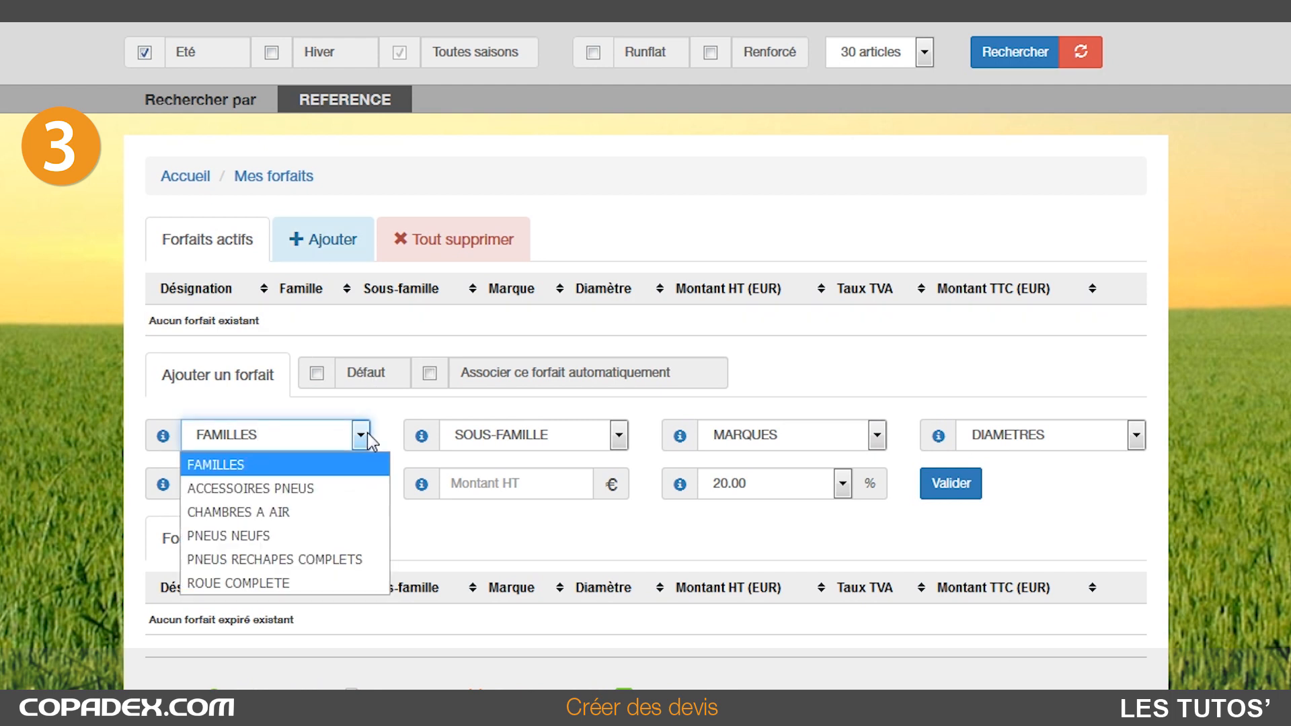
left_click(239, 538)
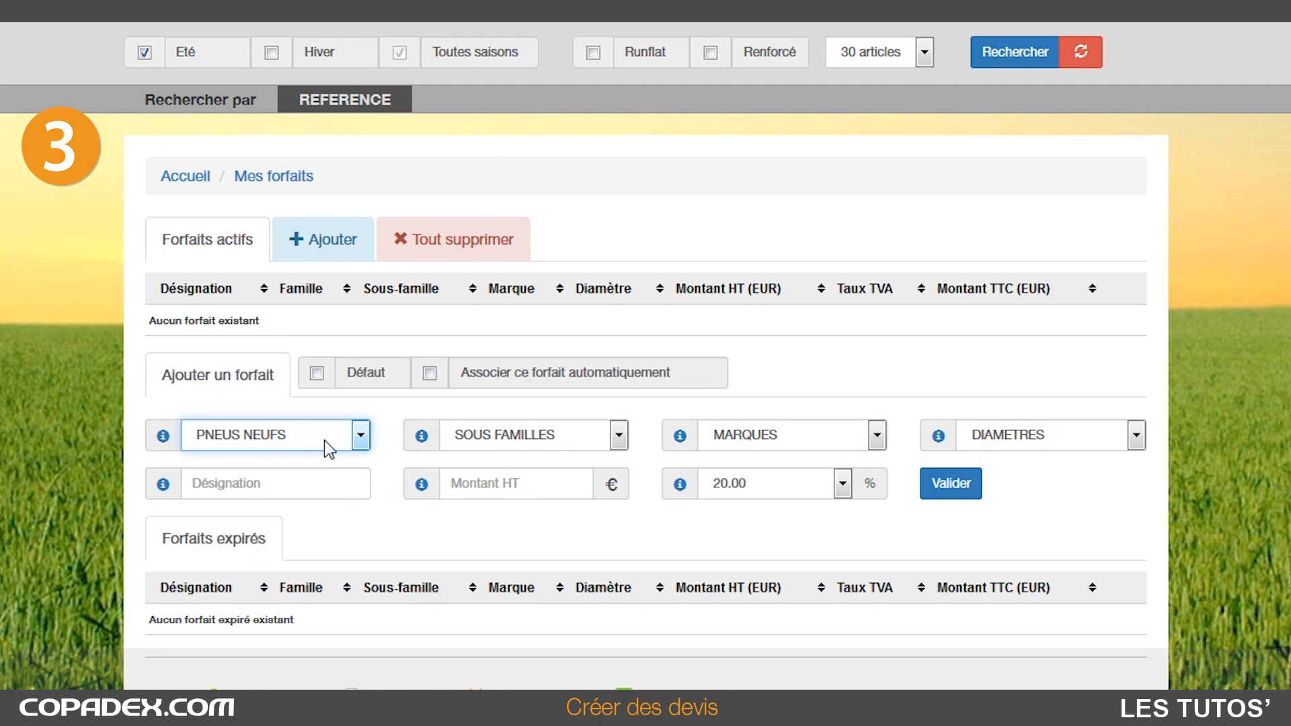
left_click(253, 486)
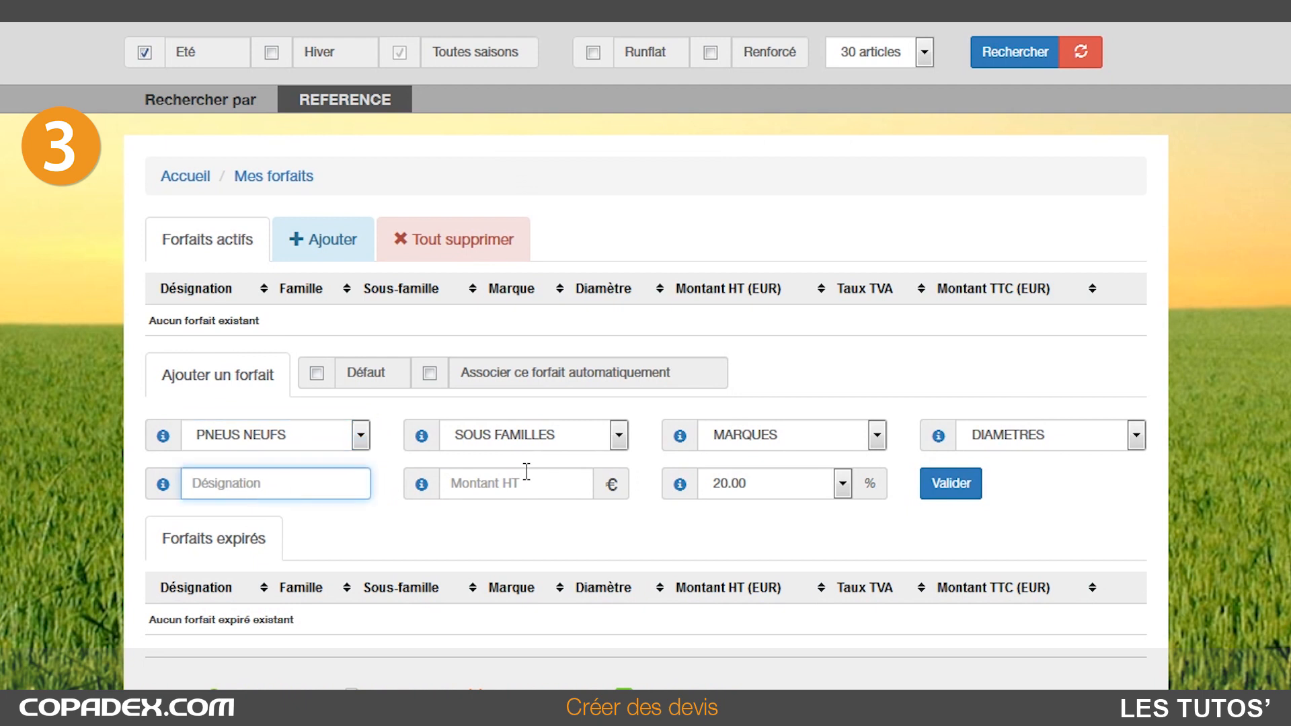
type("forfait montage")
left_click(534, 475)
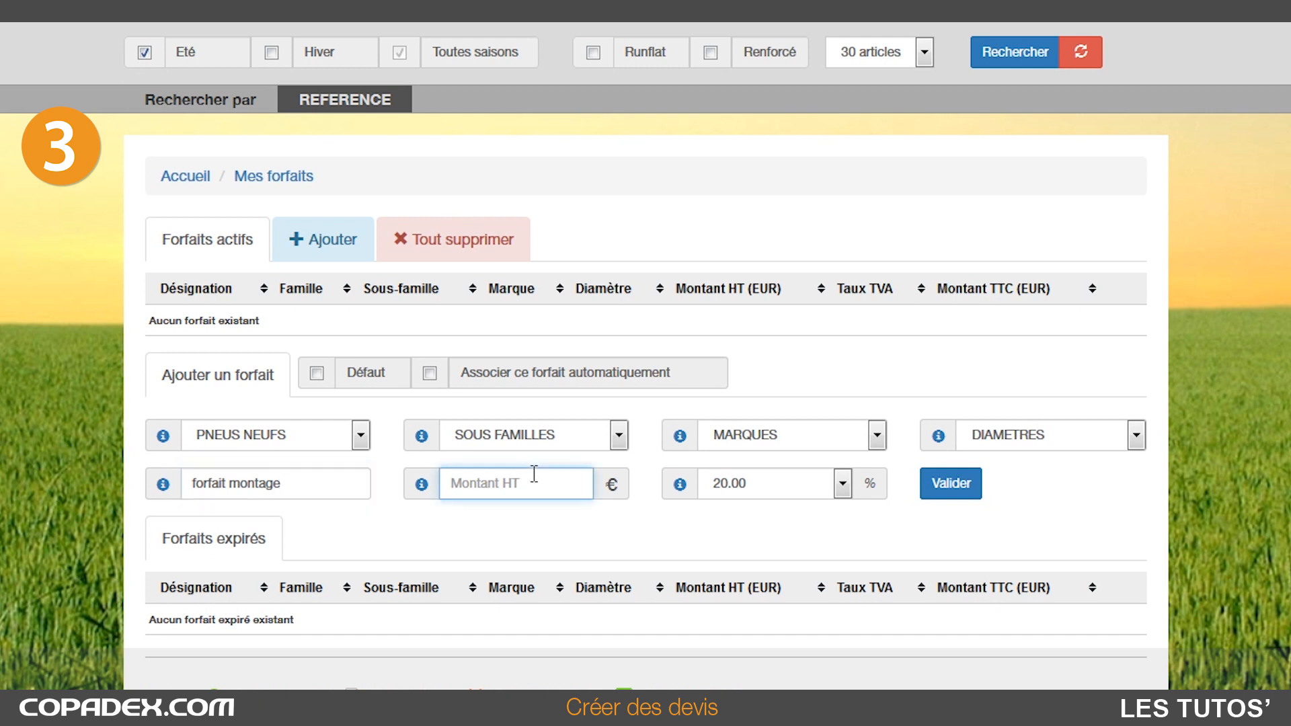
type("45")
left_click(961, 492)
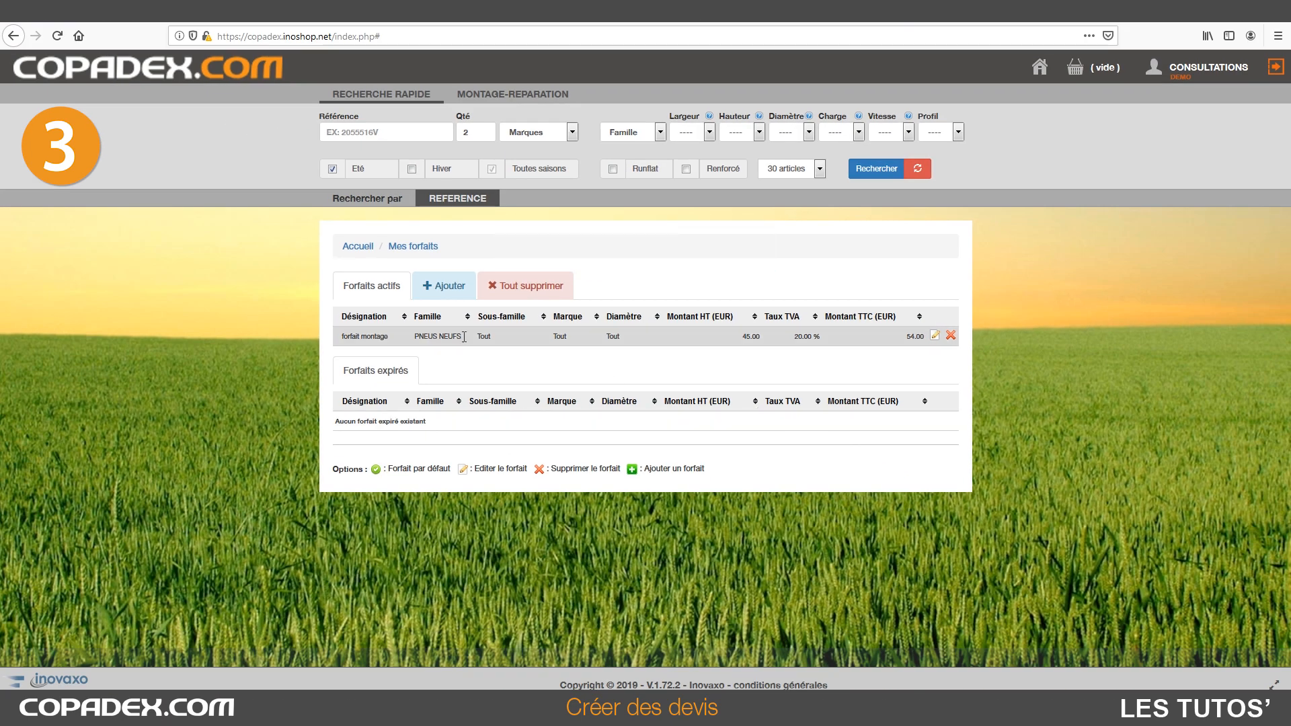
Return to the home page and search the catalogue for tyre reference 5208538
left_click(1041, 67)
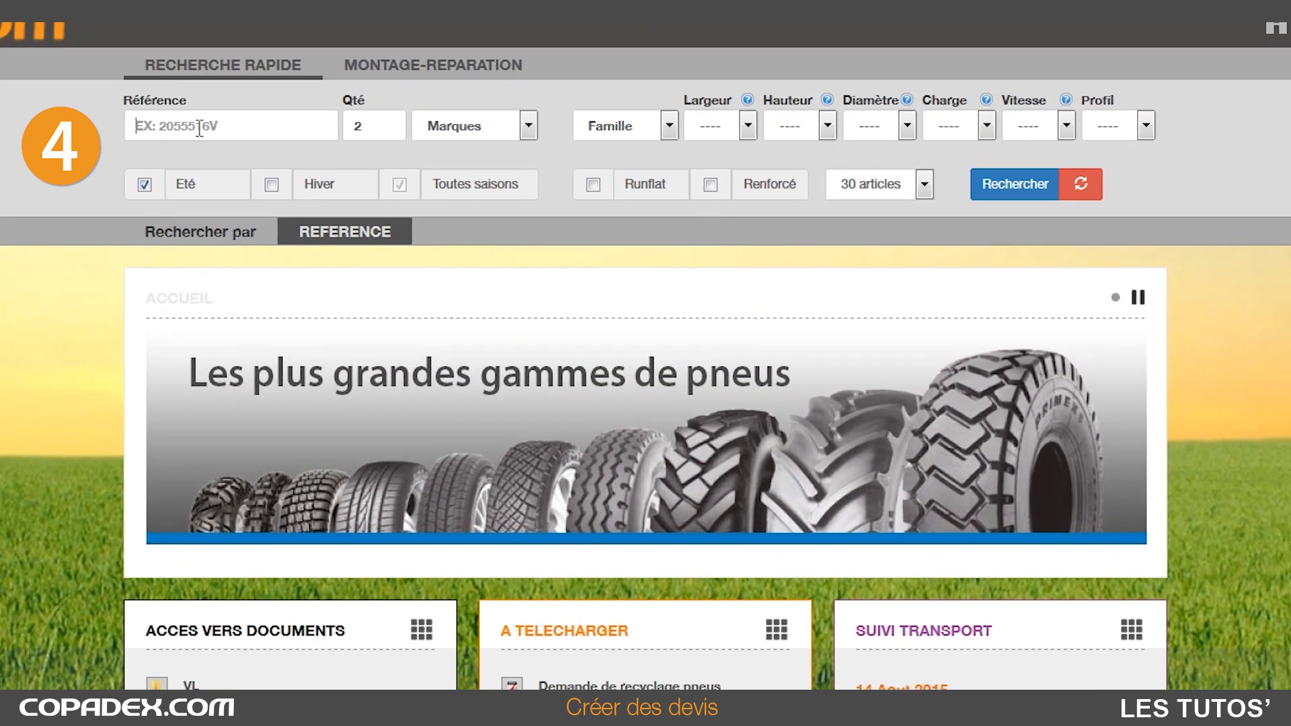
left_click(200, 128)
type("5208538")
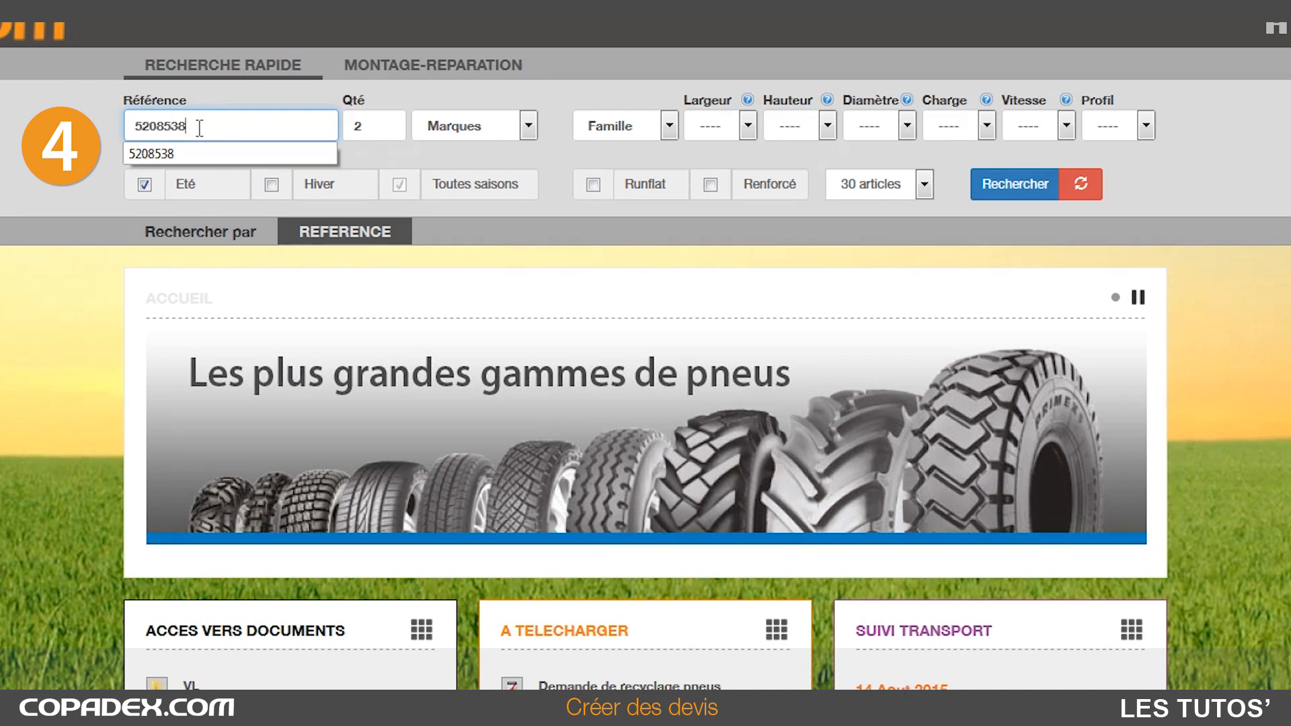
key("Return")
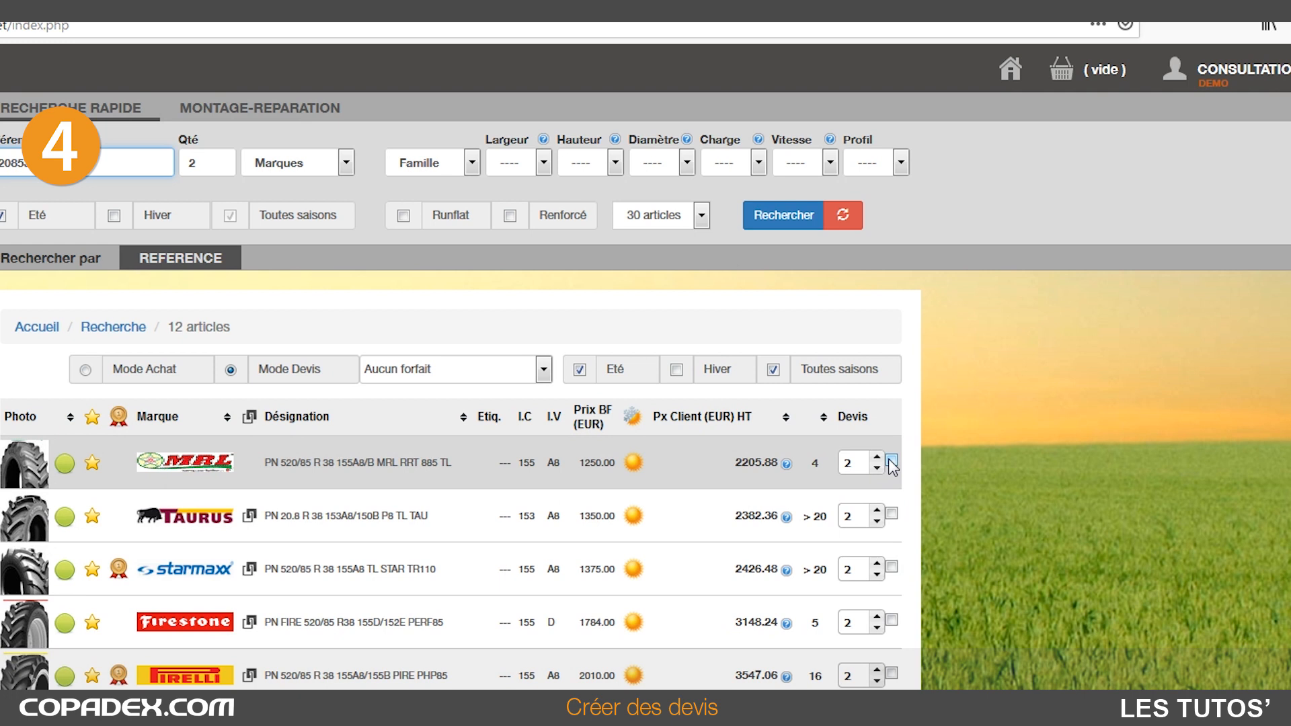
Add the MRL 520/85 R 38 and Taurus 20.8 R 38 tyres to a new quote and validate the selection
left_click(892, 462)
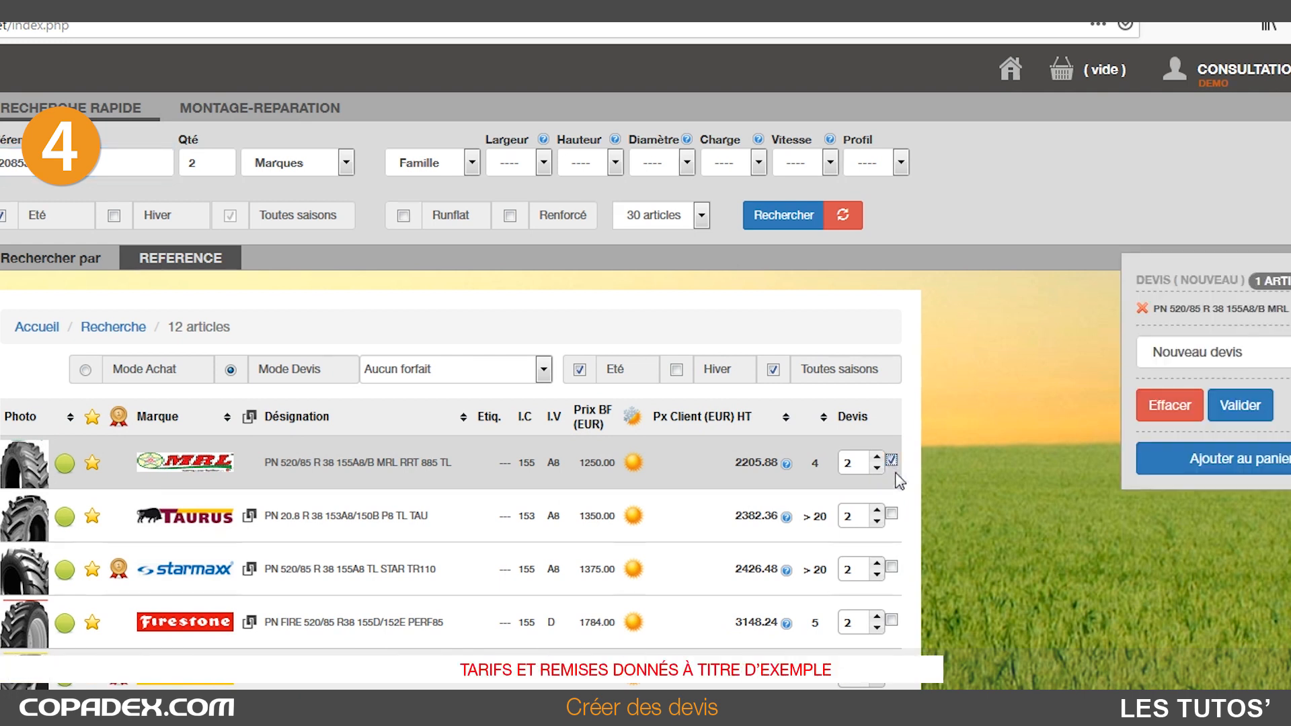
left_click(891, 514)
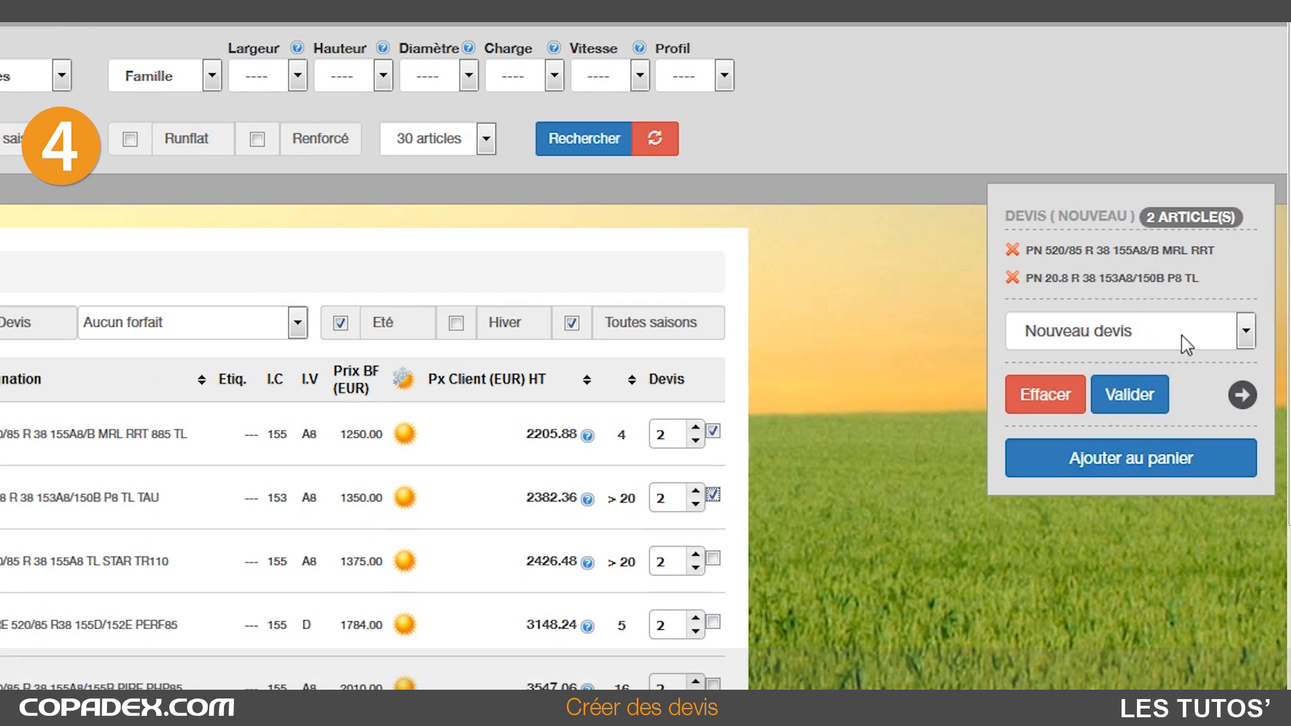
left_click(1142, 403)
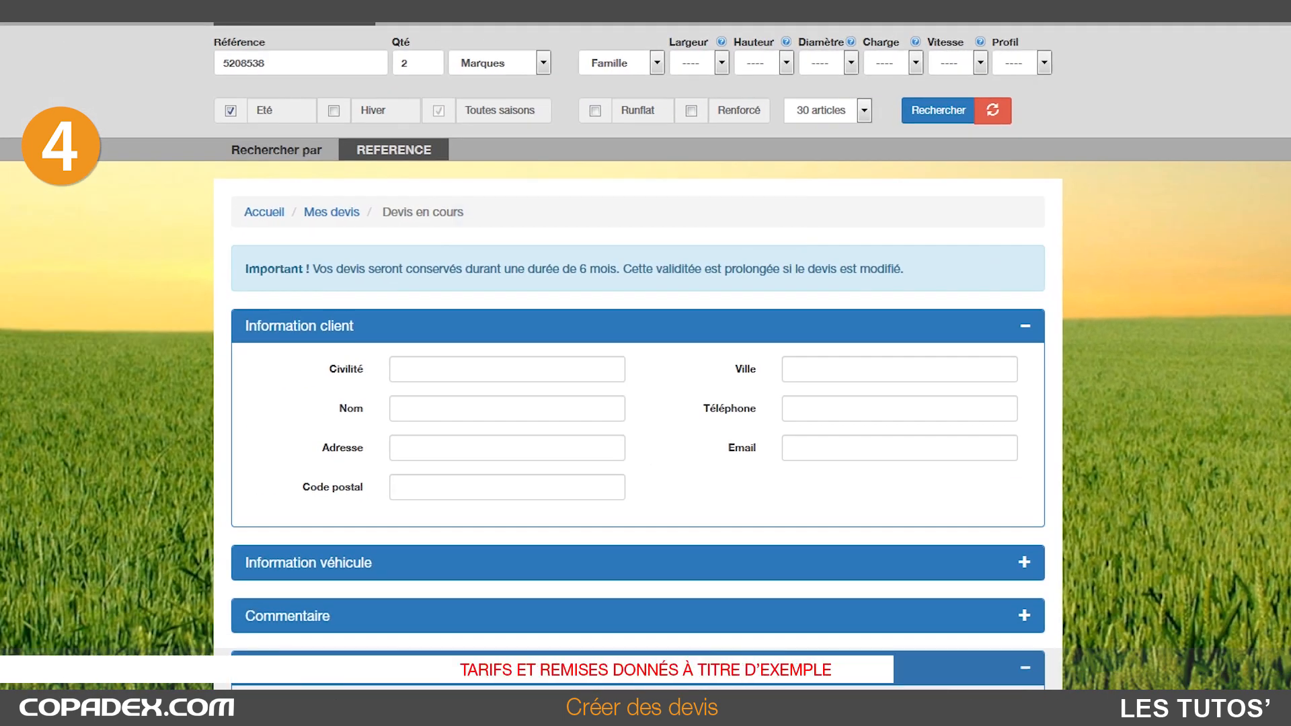
Record in the quote's data protection section that the customer accepts the privacy policy
scroll(794, 433, "down", 2)
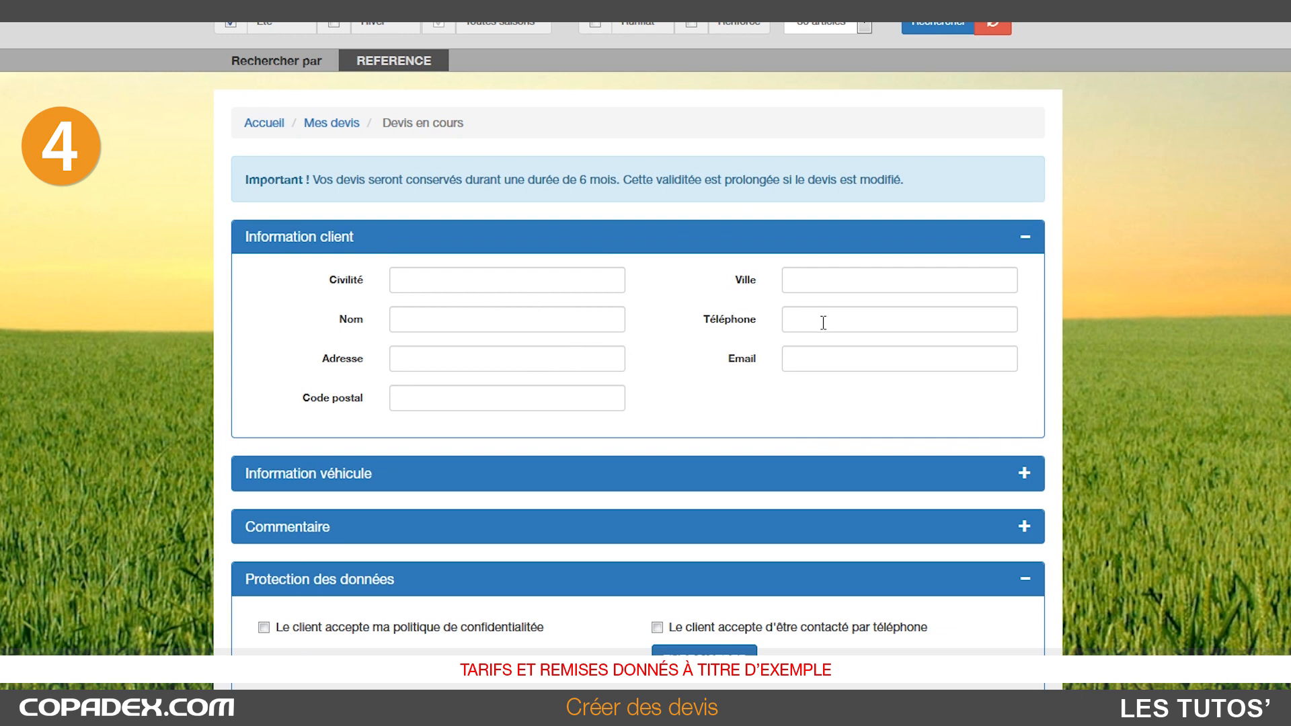
scroll(605, 390, "down", 2)
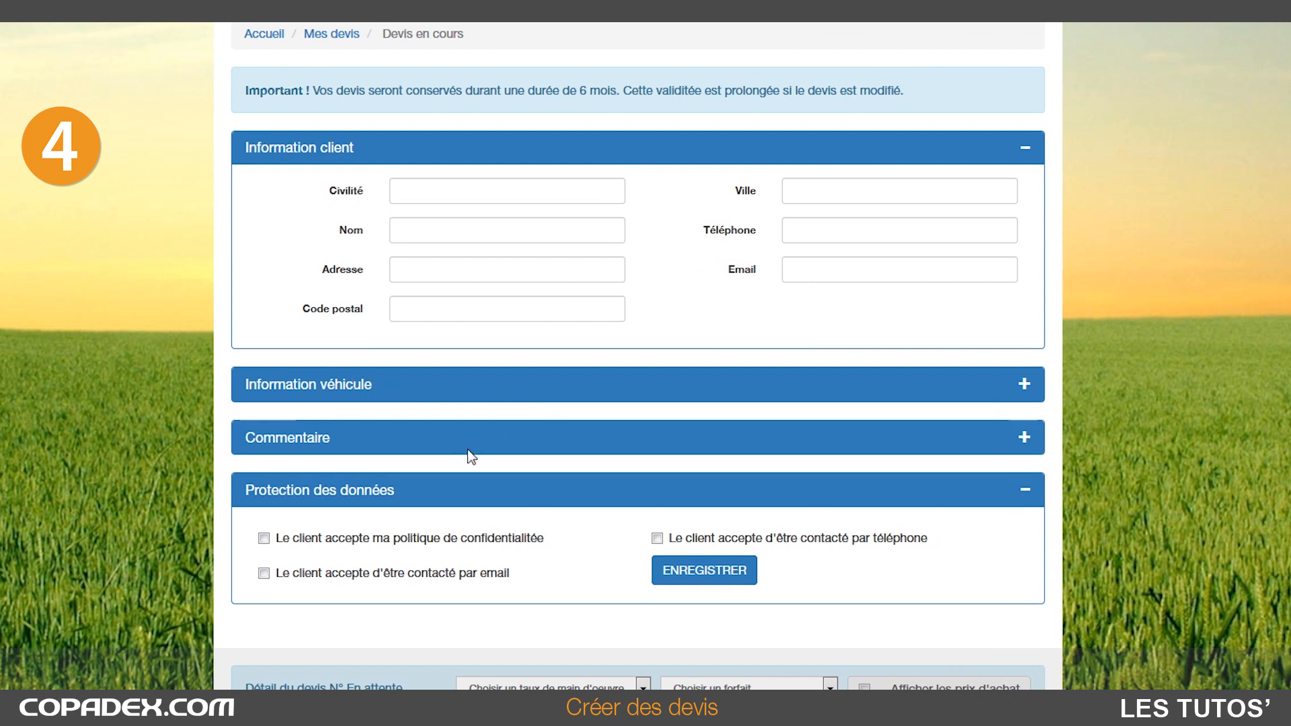
scroll(455, 491, "down", 2)
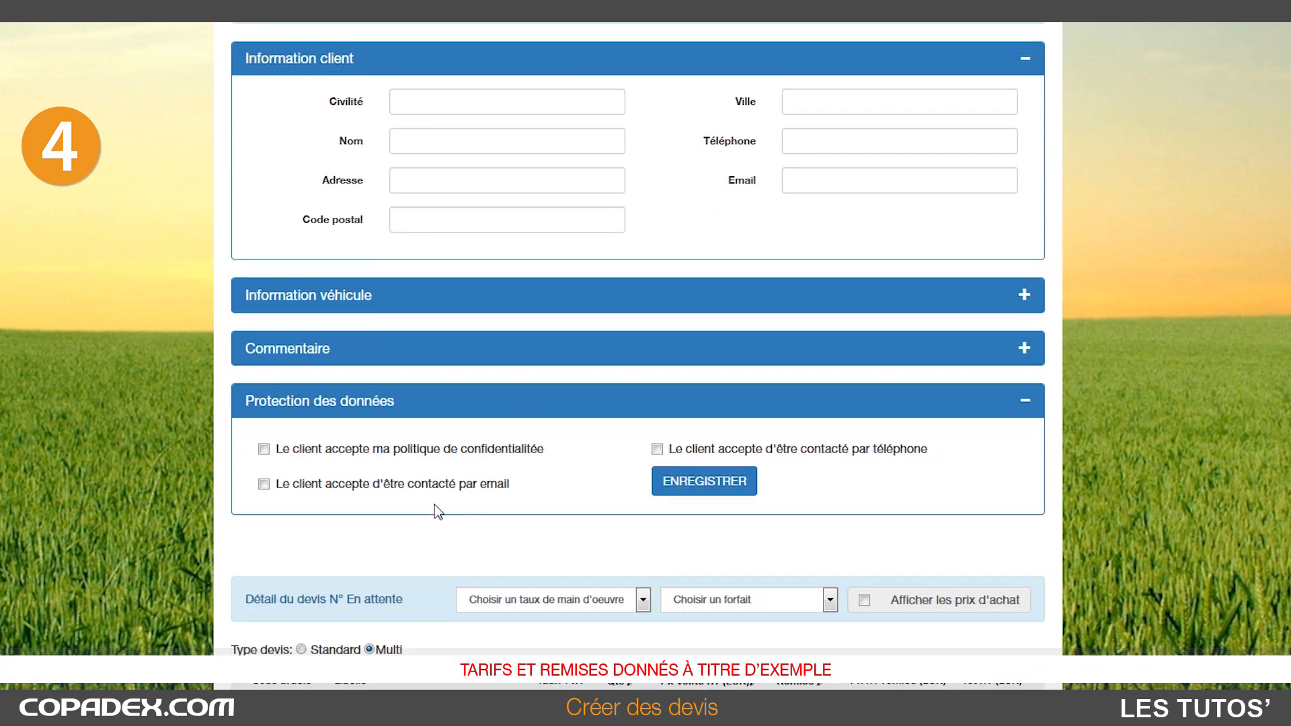
left_click(263, 449)
Apply the "forfait montage (EUR) - 45.00" package to the quote and check the resulting lines
scroll(505, 471, "down", 1)
scroll(505, 476, "down", 4)
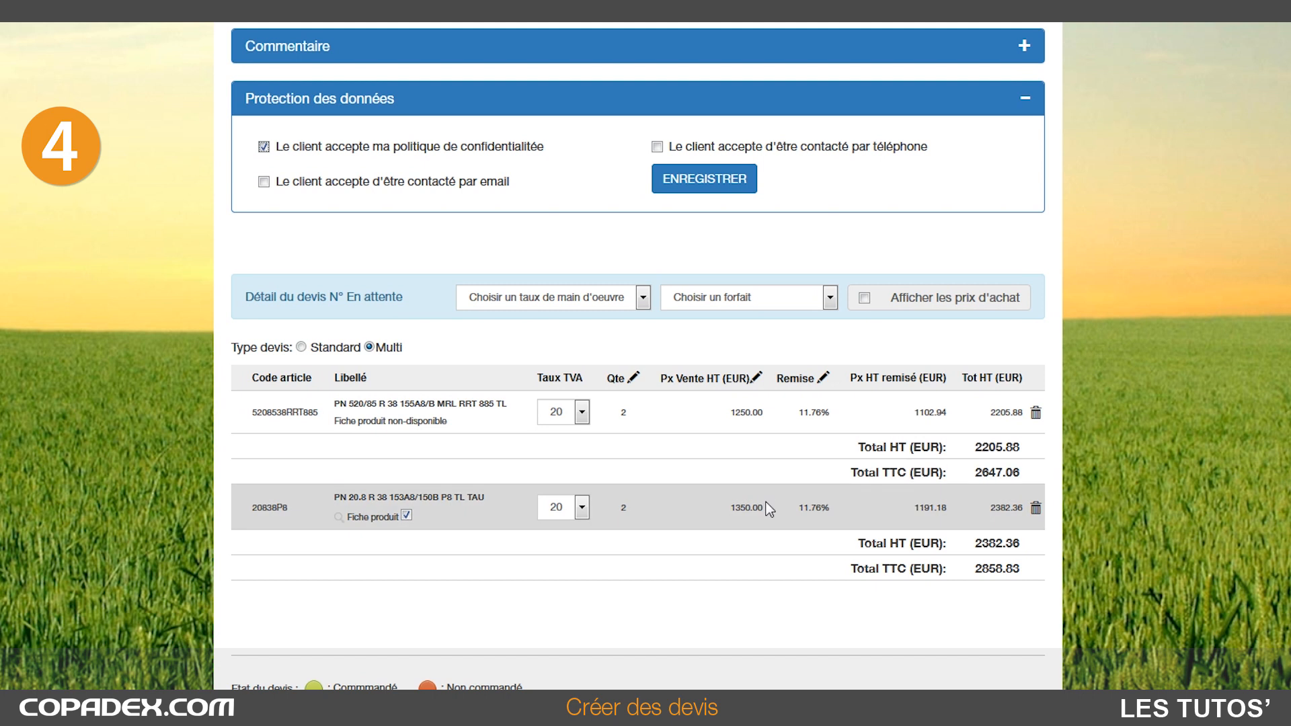
left_click(830, 298)
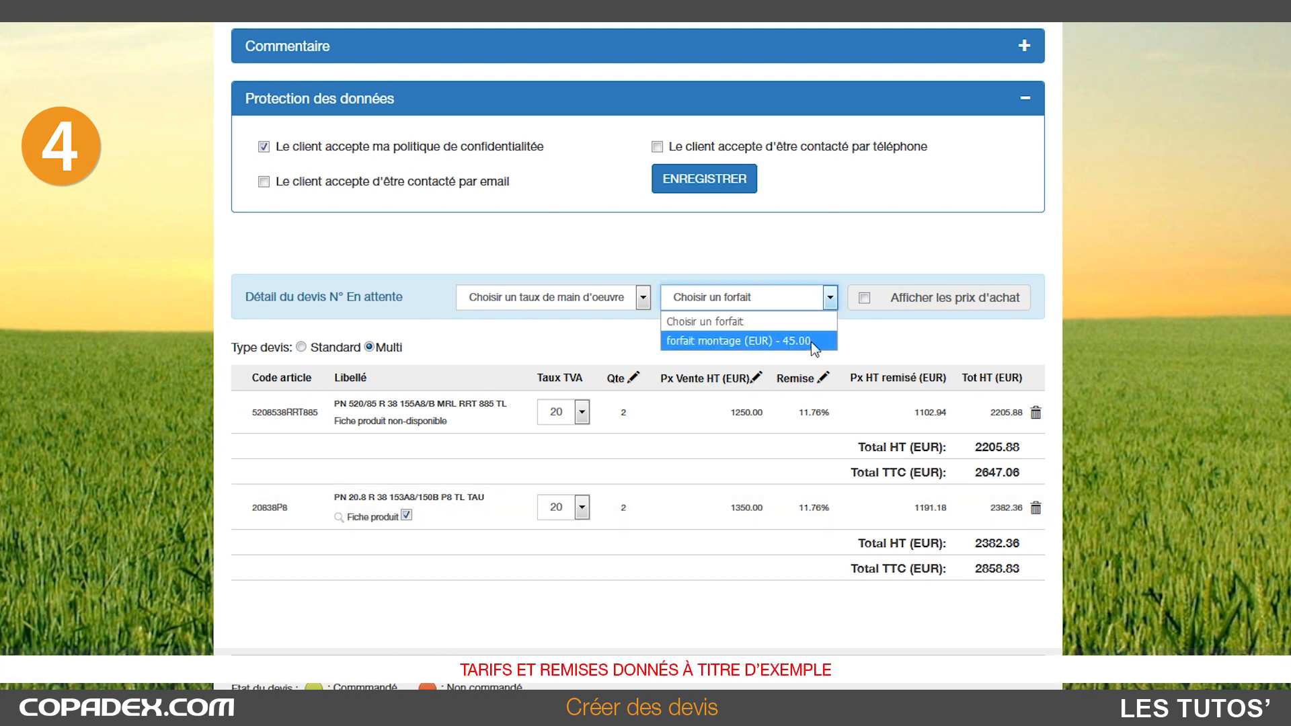
left_click(740, 341)
scroll(809, 333, "up", 5)
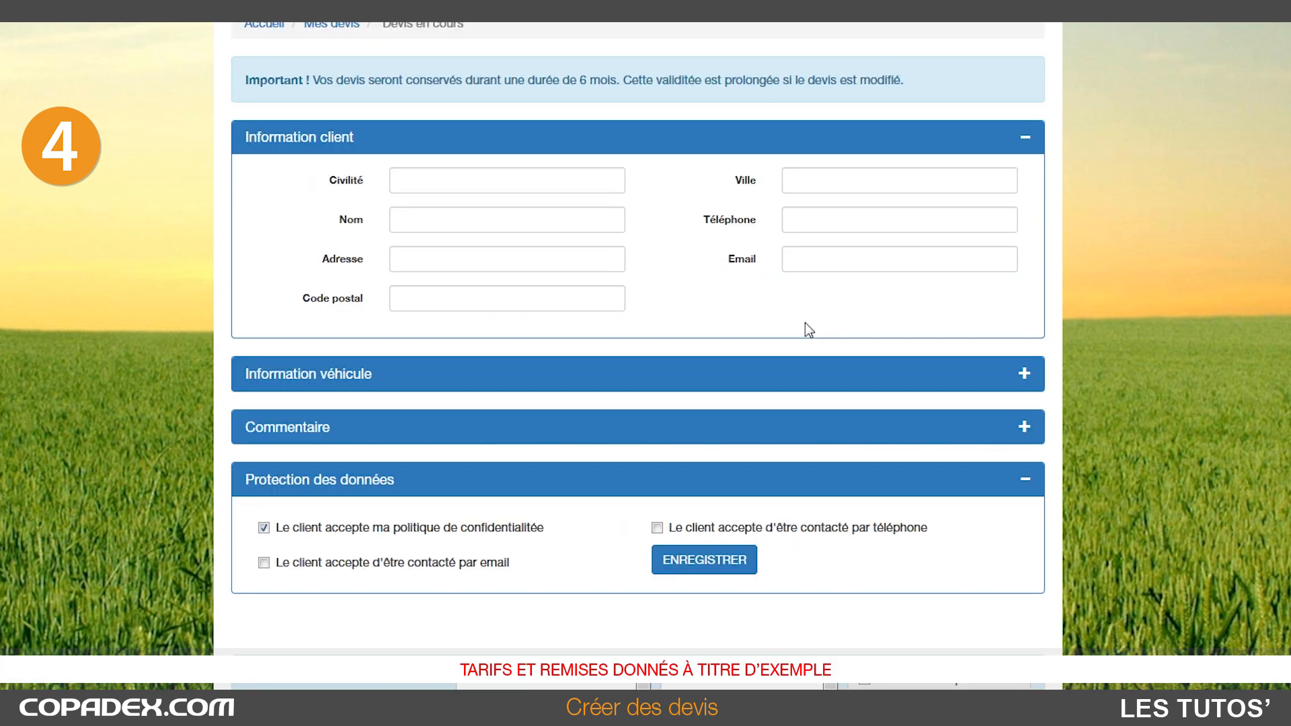
scroll(764, 359, "down", 6)
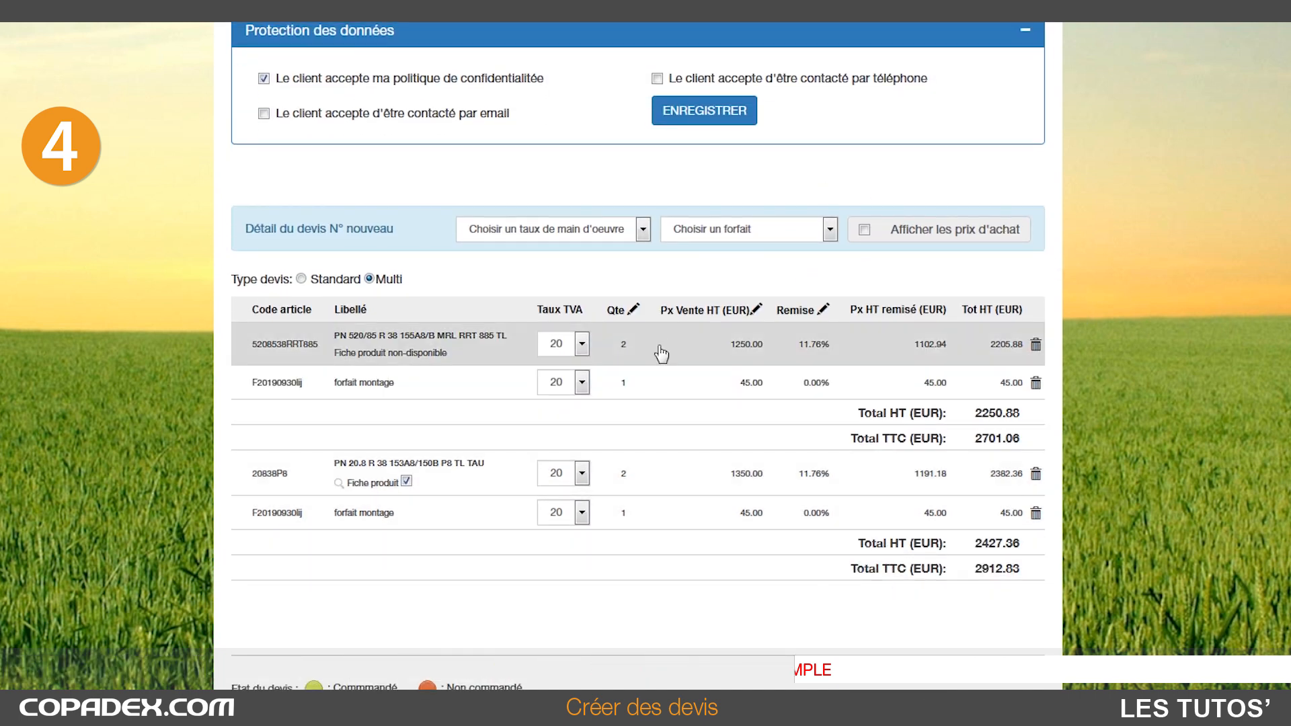
Save the quote and open the Mes devis list from the account menu
scroll(695, 291, "up", 3)
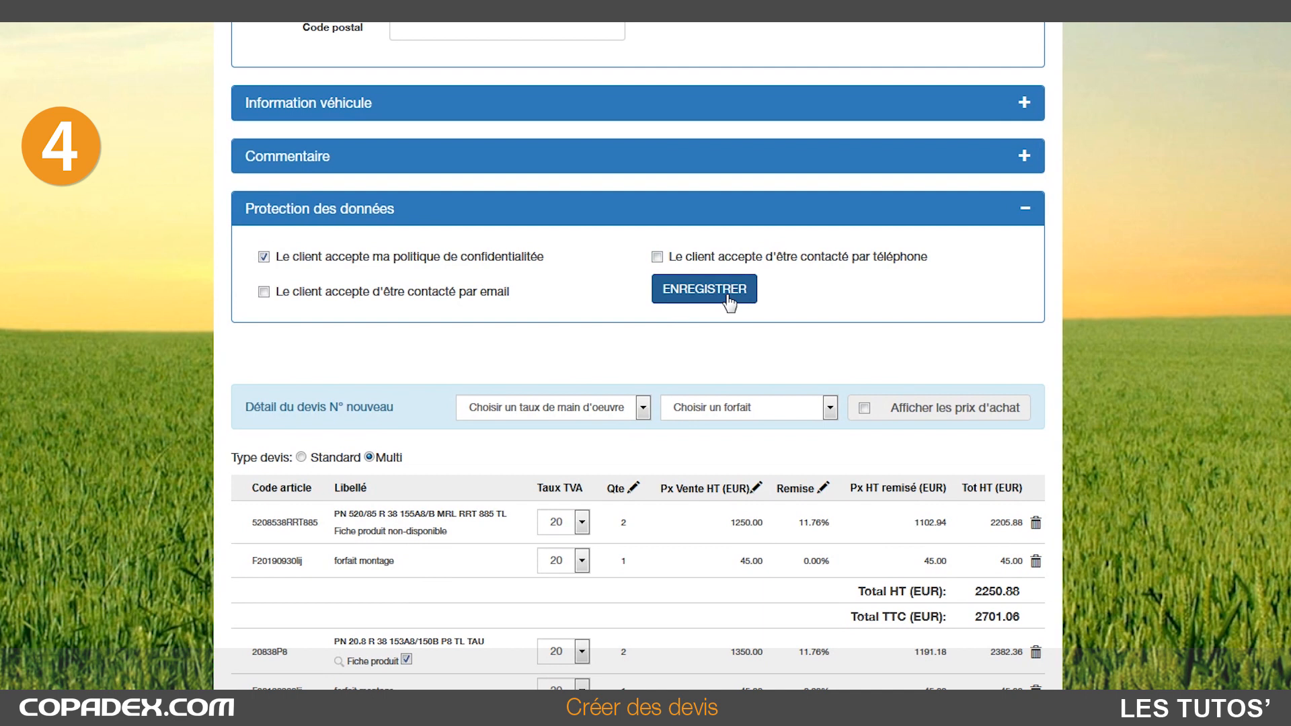
left_click(728, 297)
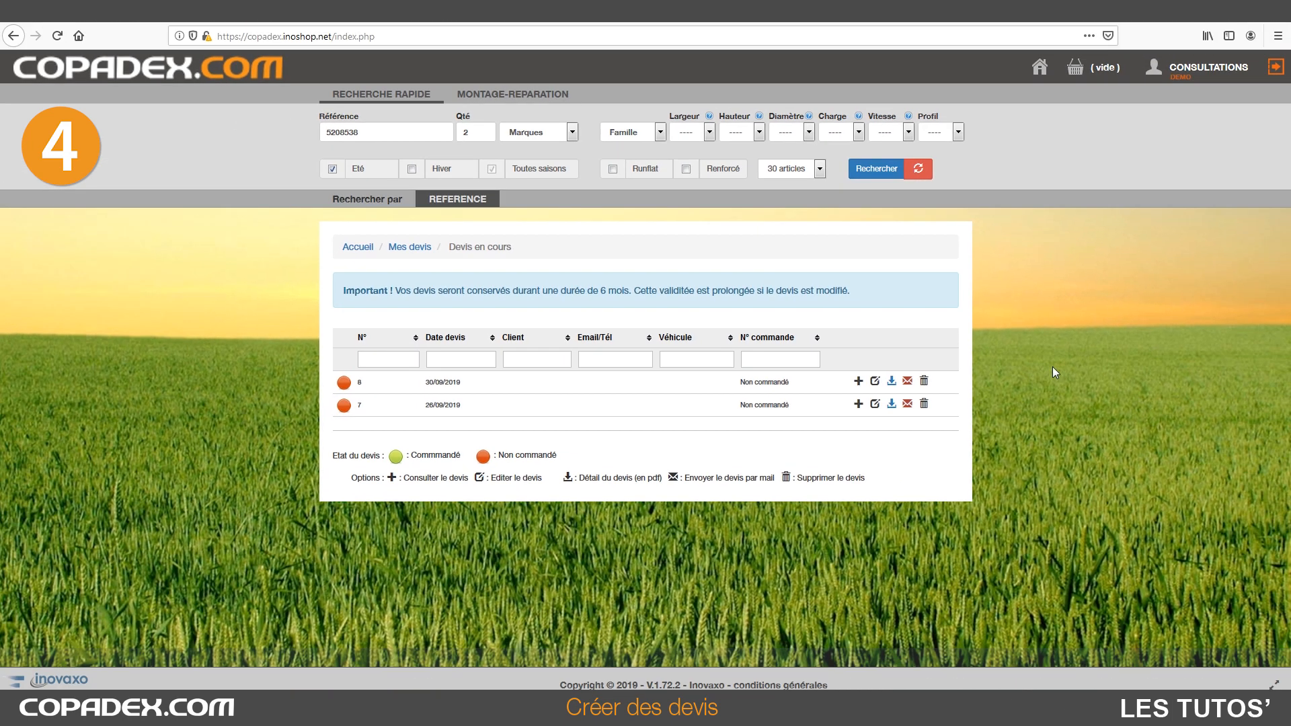
left_click(1219, 69)
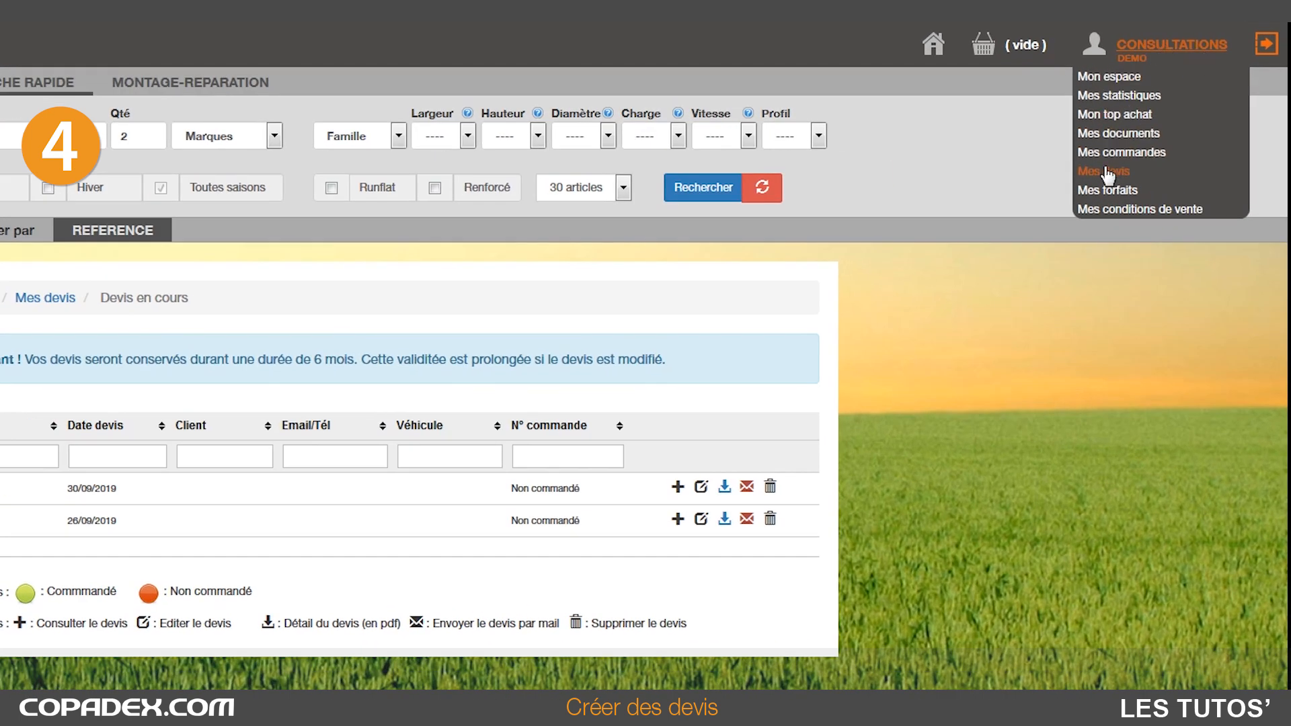
left_click(1105, 172)
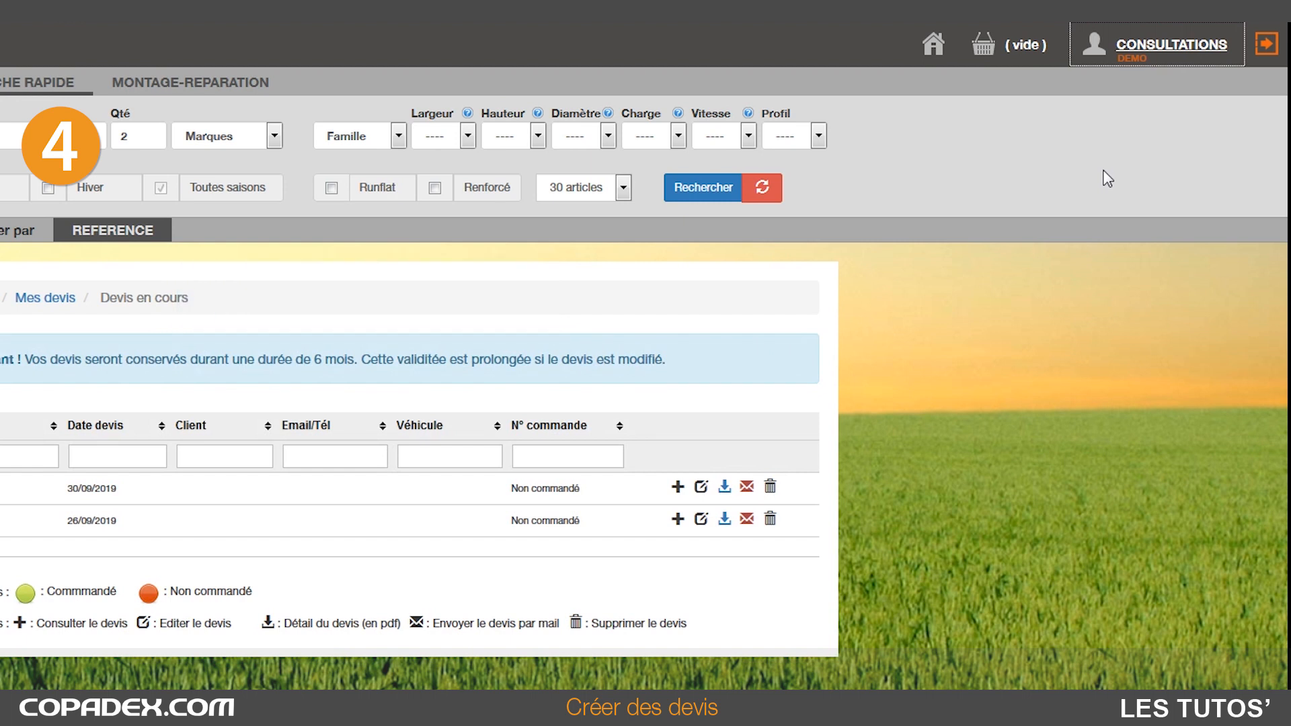